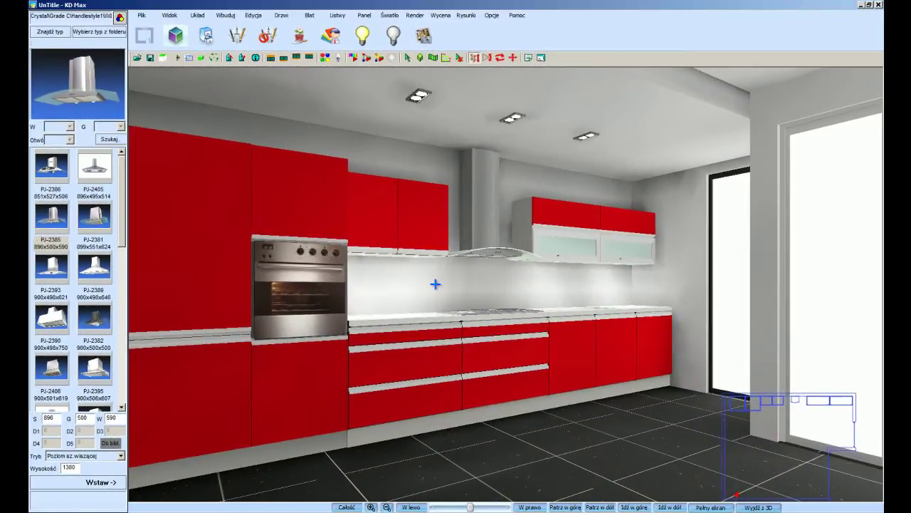
Switch off the scene lighting by answering Tak to 'Wyłączyć Oświetlenie?'.
click(396, 36)
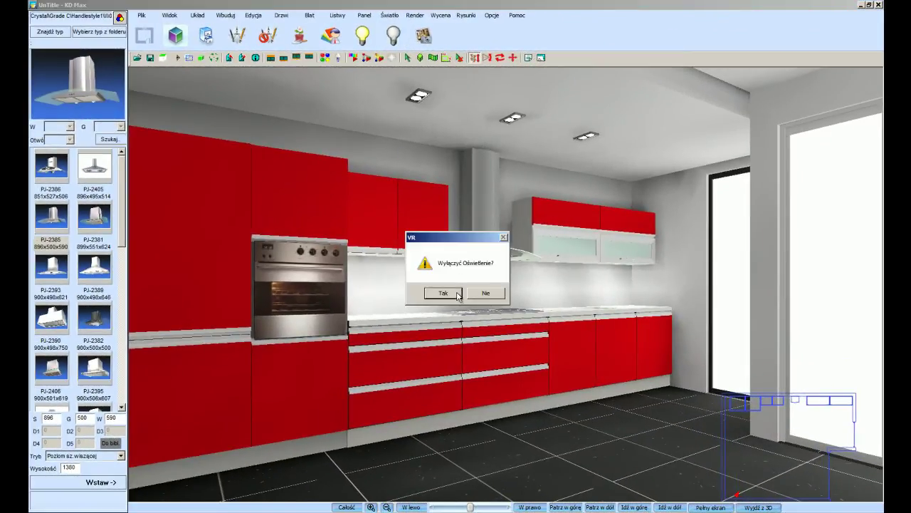
click(443, 293)
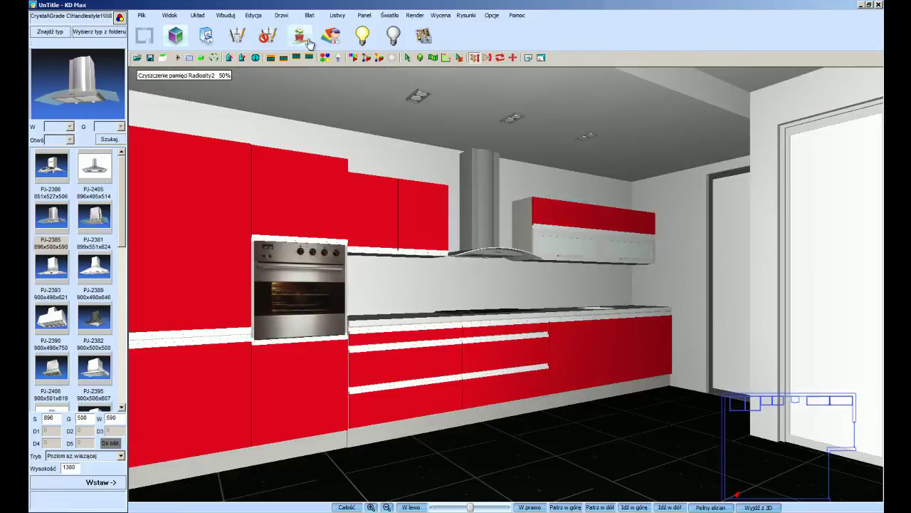
click(285, 15)
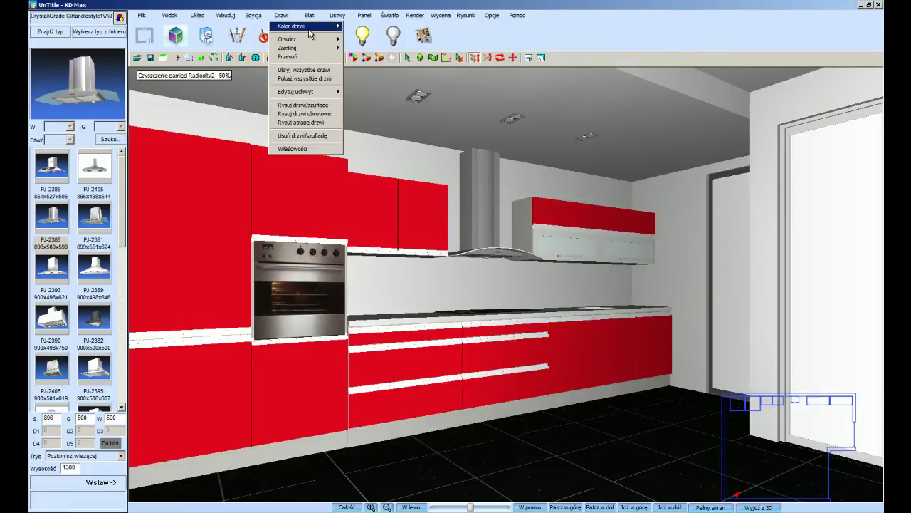
mouse_move(292, 25)
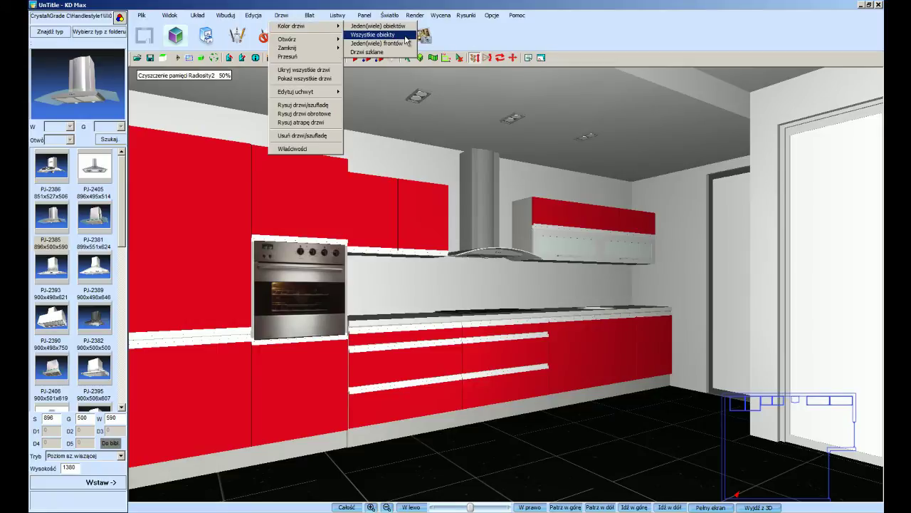
For all cabinet fronts, browse the style series and settle on PureColor plain colours.
click(406, 36)
click(464, 232)
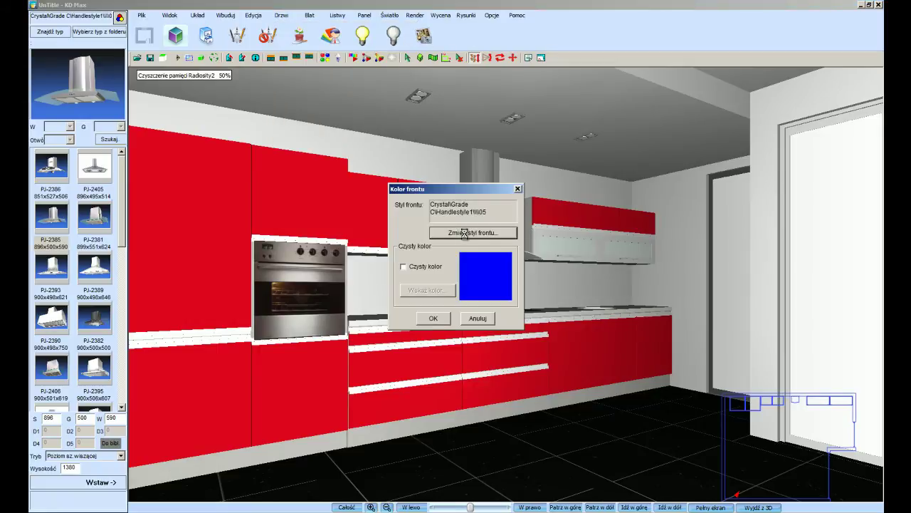
click(385, 100)
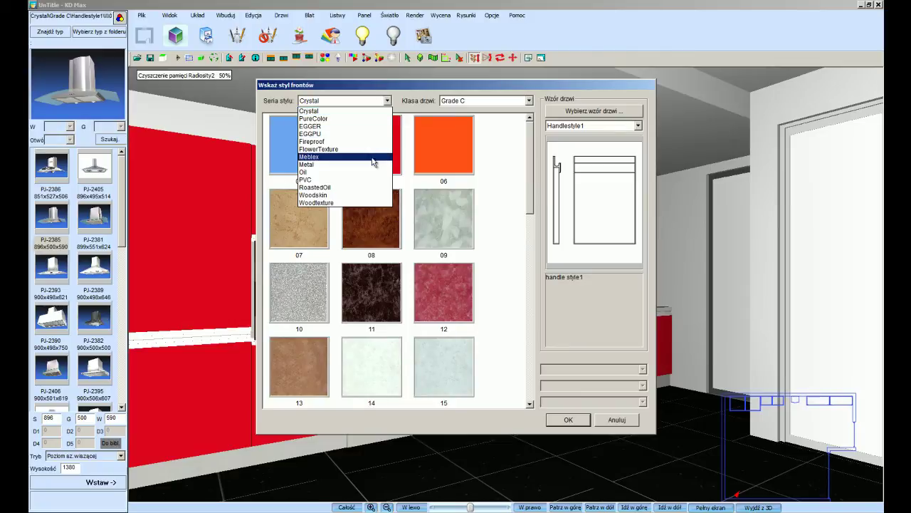
click(371, 179)
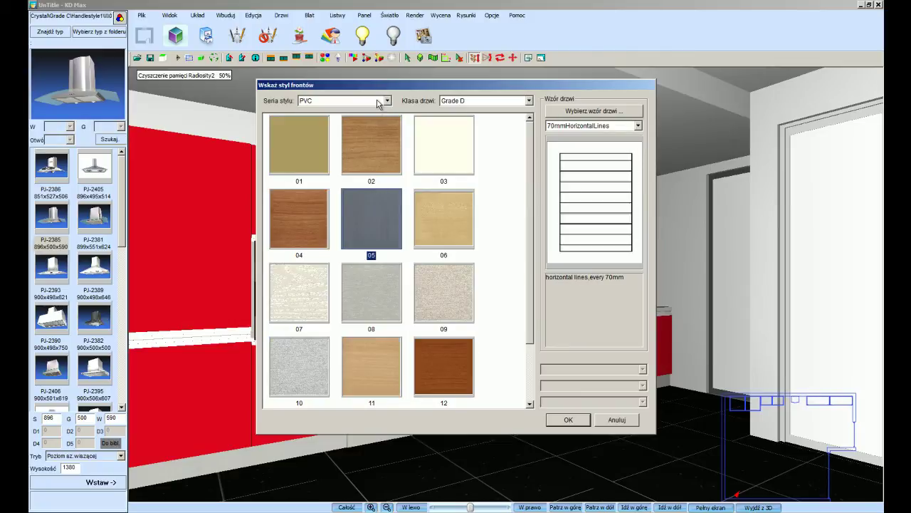
click(379, 103)
click(375, 155)
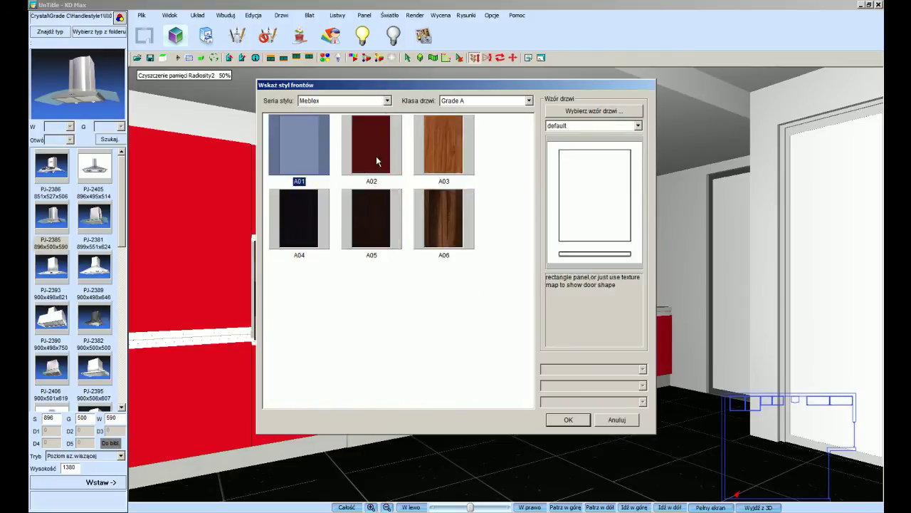
click(529, 101)
click(524, 118)
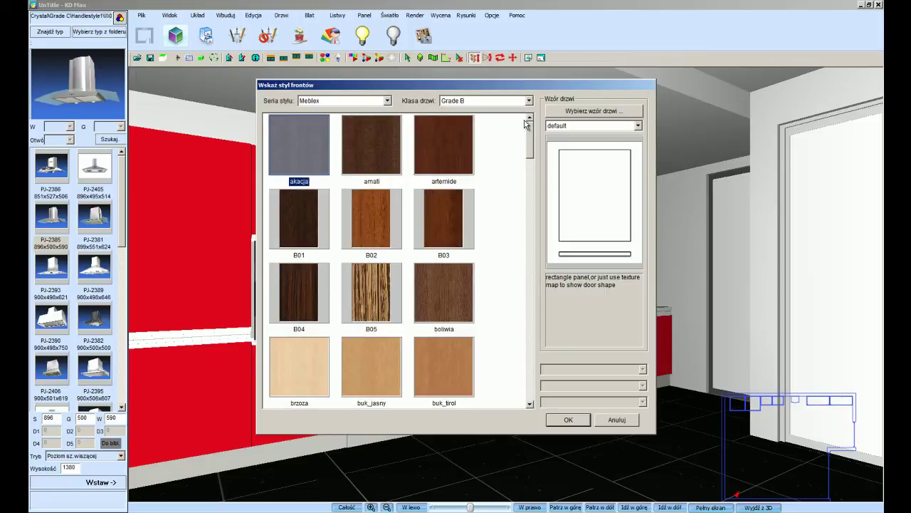
click(388, 101)
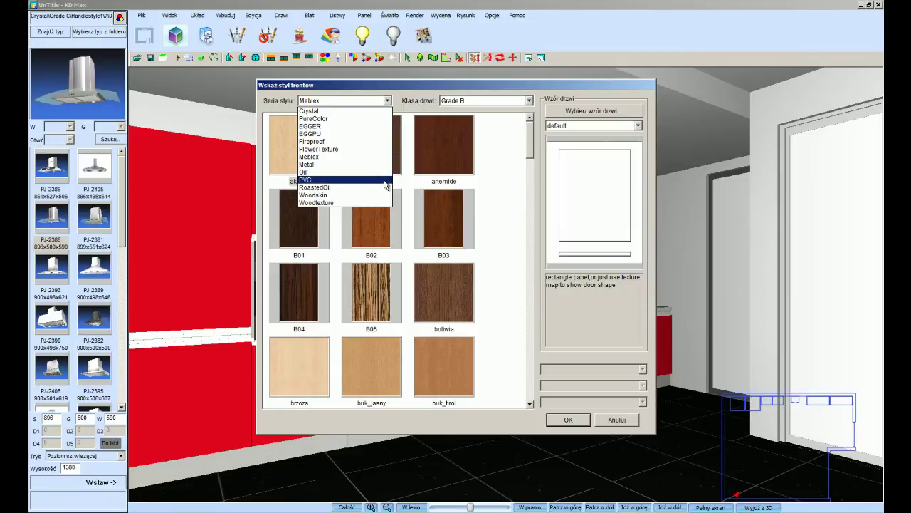
click(375, 119)
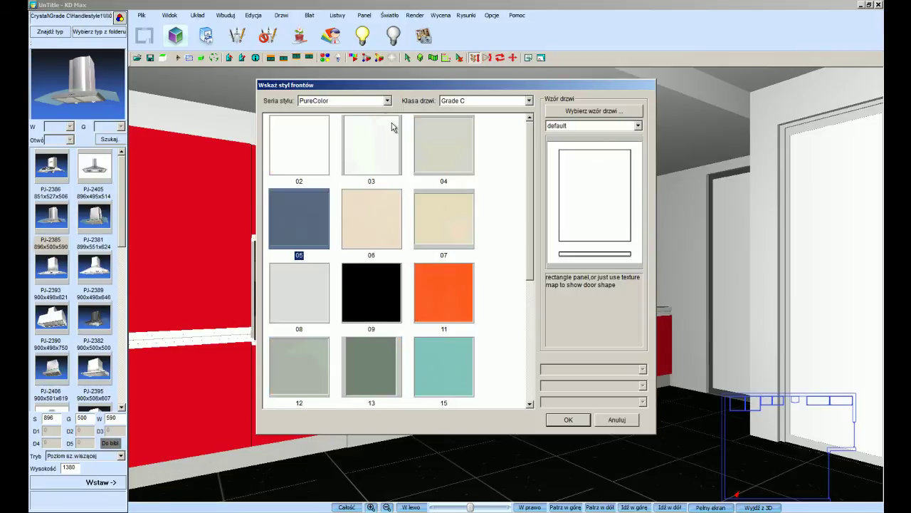
Pick the 'default' flat door design and black colour 09, applying it to all cabinets.
click(595, 110)
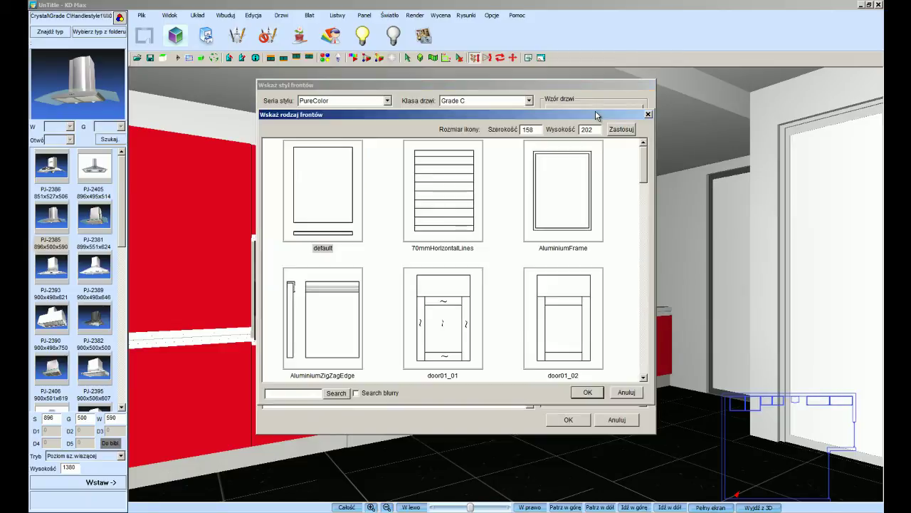
mouse_move(642, 153)
mouse_down()
mouse_move(662, 354)
mouse_move(665, 156)
mouse_up()
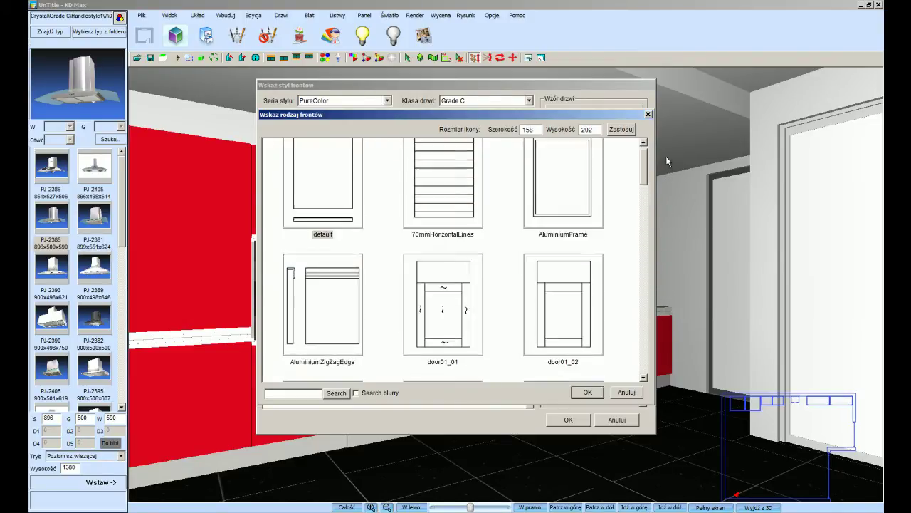
click(335, 192)
click(586, 393)
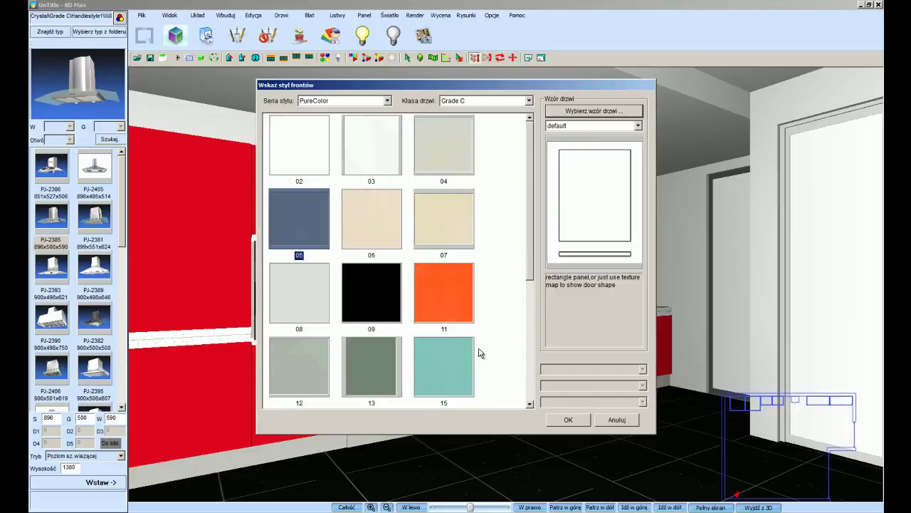
click(368, 303)
click(562, 419)
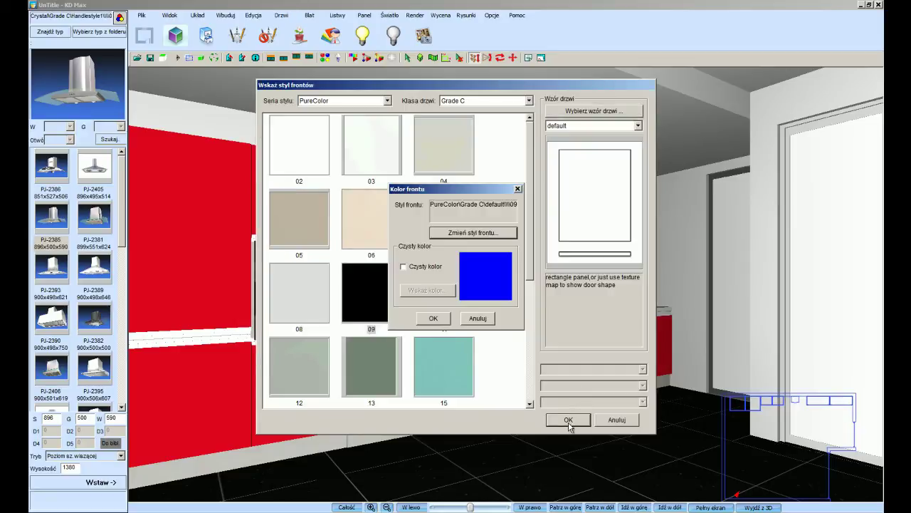
click(447, 322)
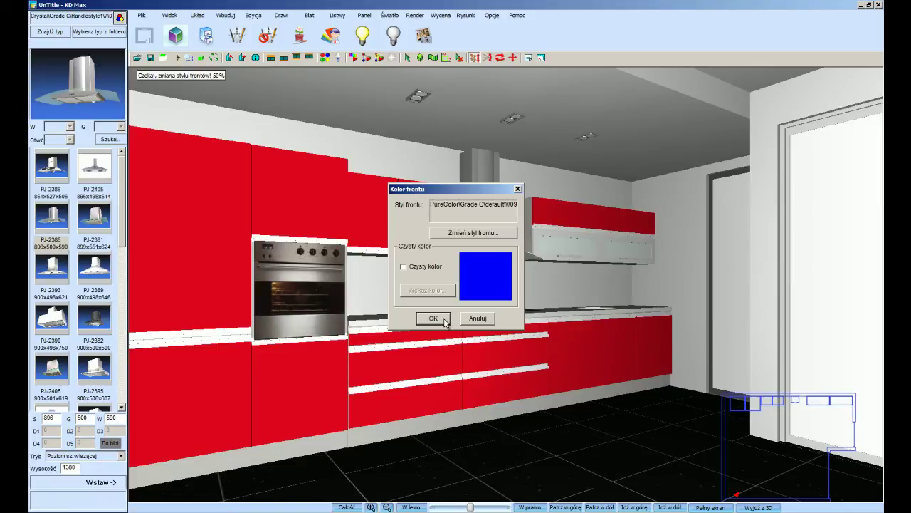
Try several worktop stones and settle on the light speckled stone.
click(322, 44)
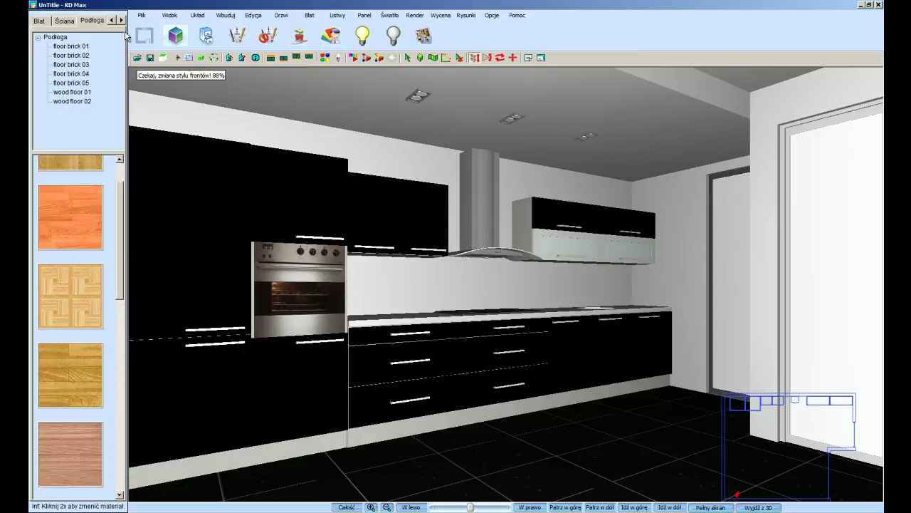
click(40, 23)
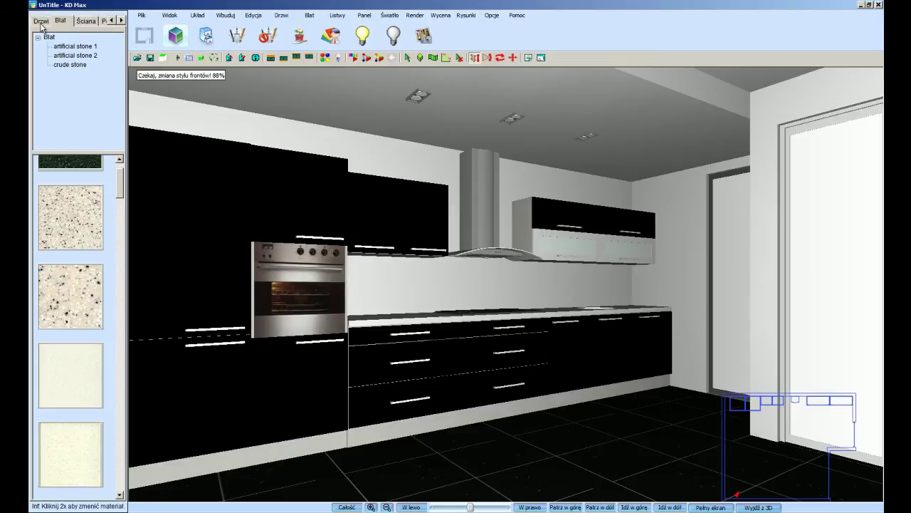
click(41, 22)
click(61, 22)
scroll(117, 173, up, 2)
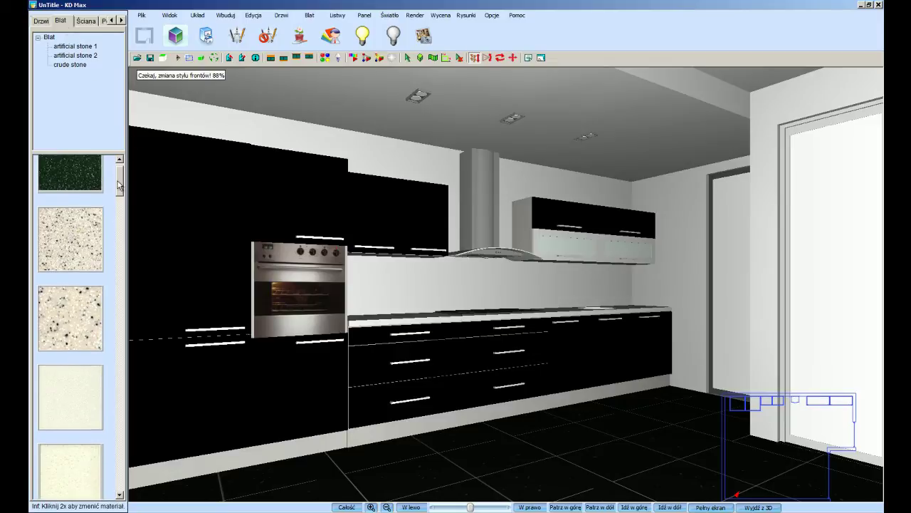
double_click(82, 193)
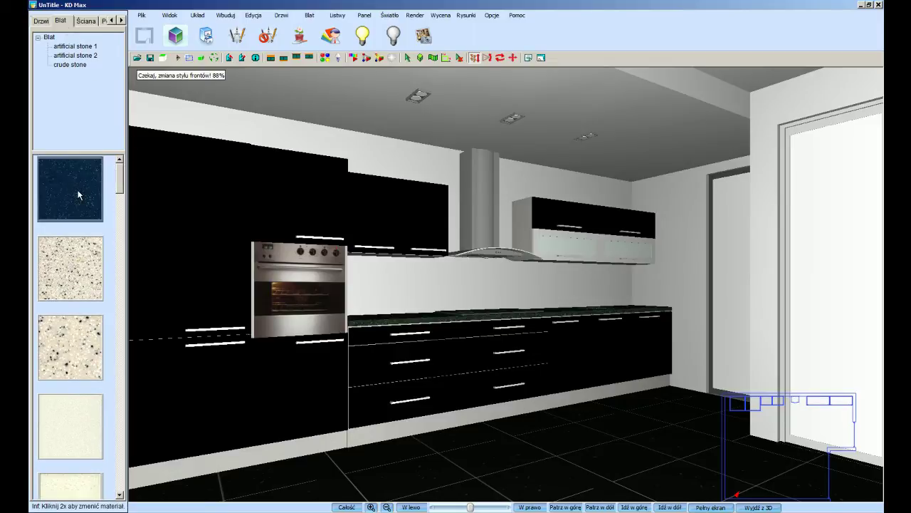
double_click(89, 279)
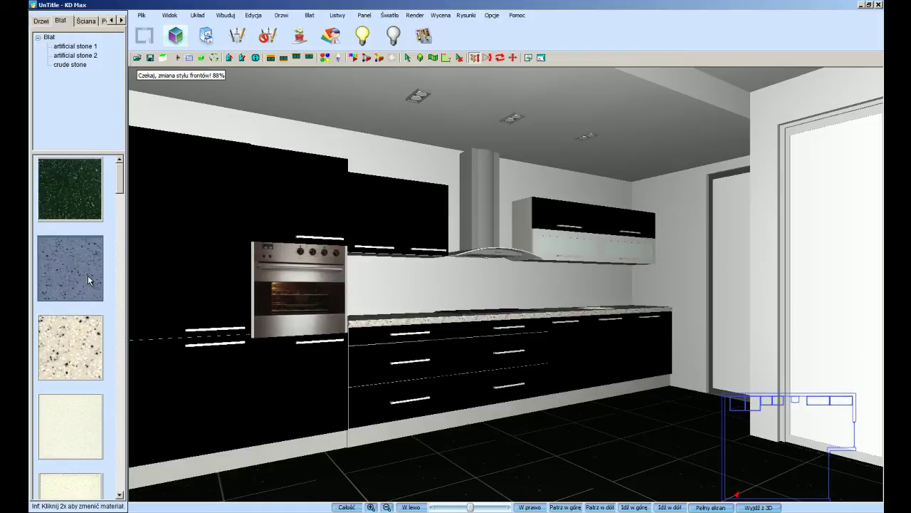
drag(121, 194, 128, 256)
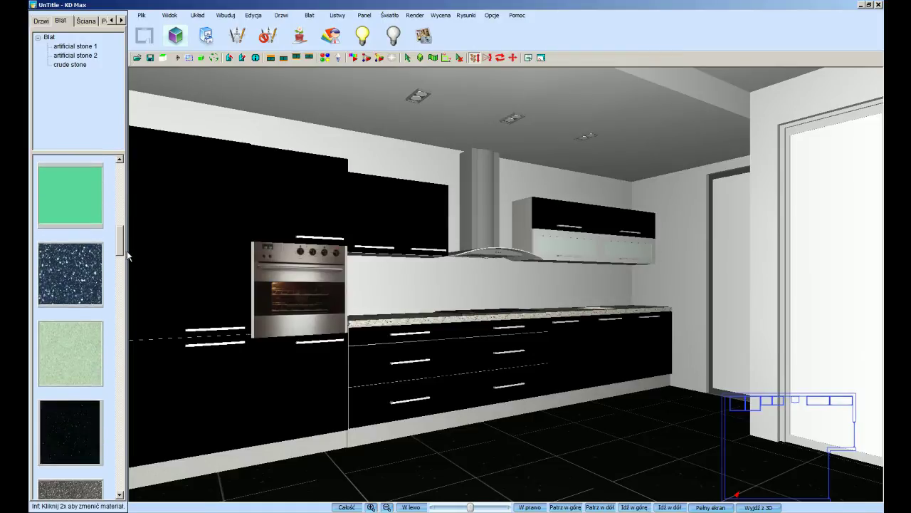
double_click(93, 487)
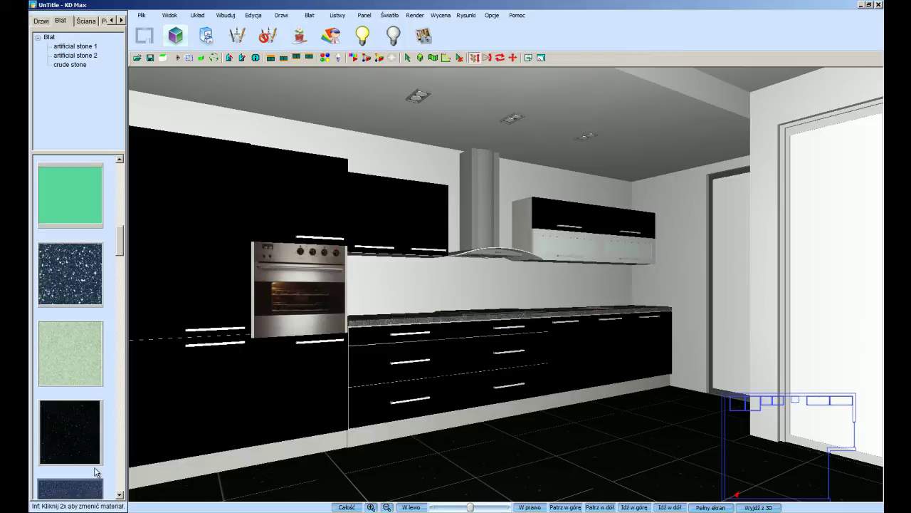
drag(120, 248, 123, 195)
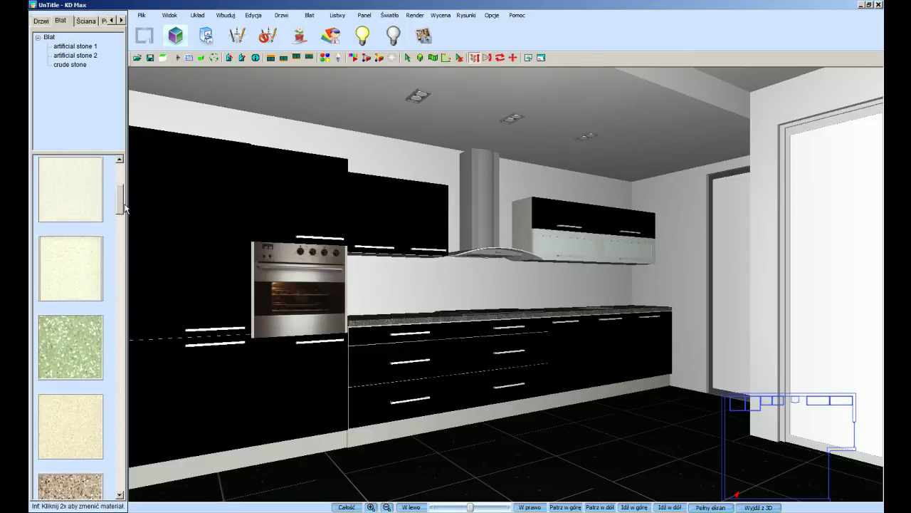
double_click(99, 197)
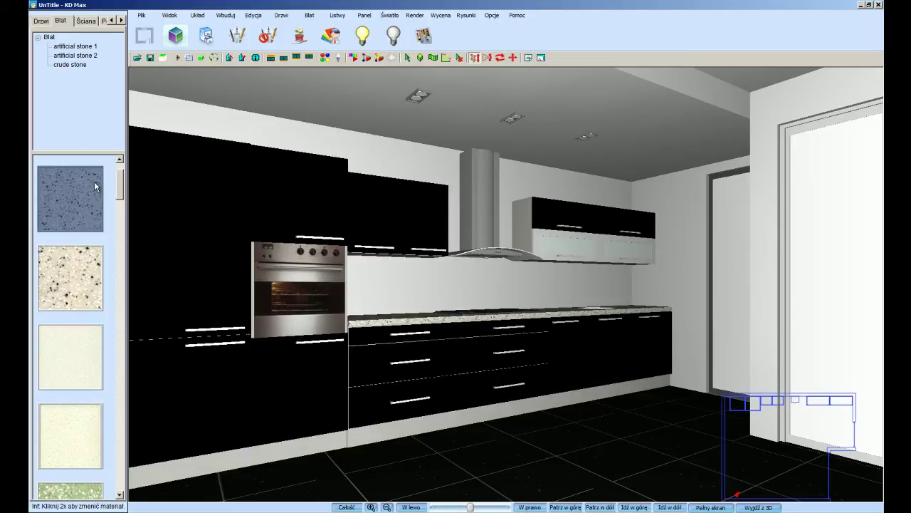
Browse the floor textures: brick 05, wood floor 01 and brick 01.
click(87, 23)
click(105, 21)
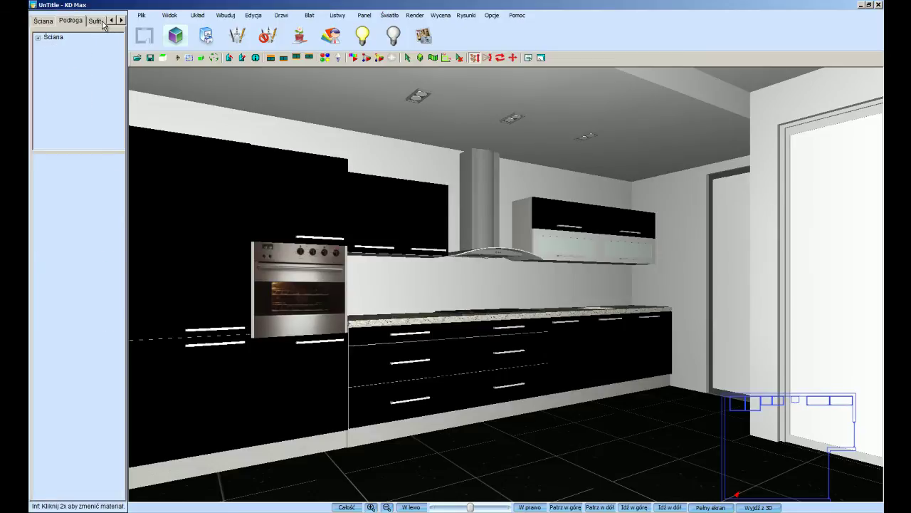
click(87, 83)
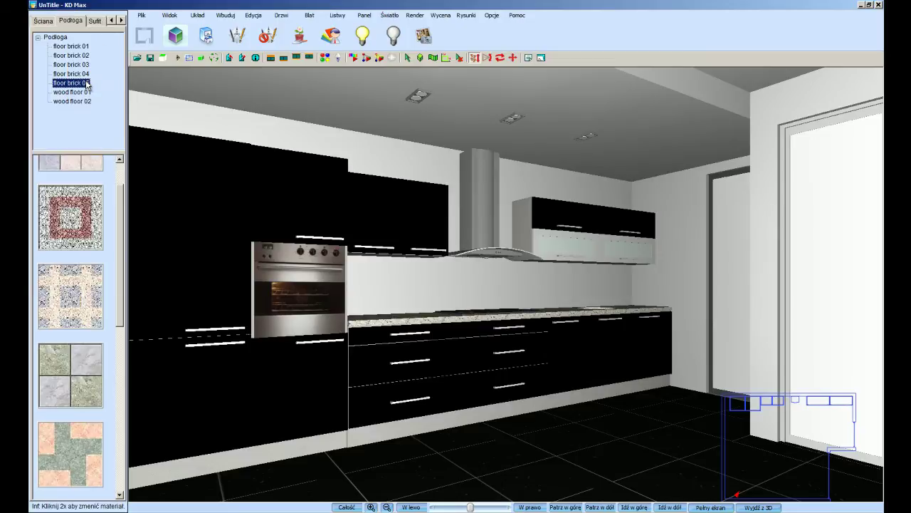
click(86, 92)
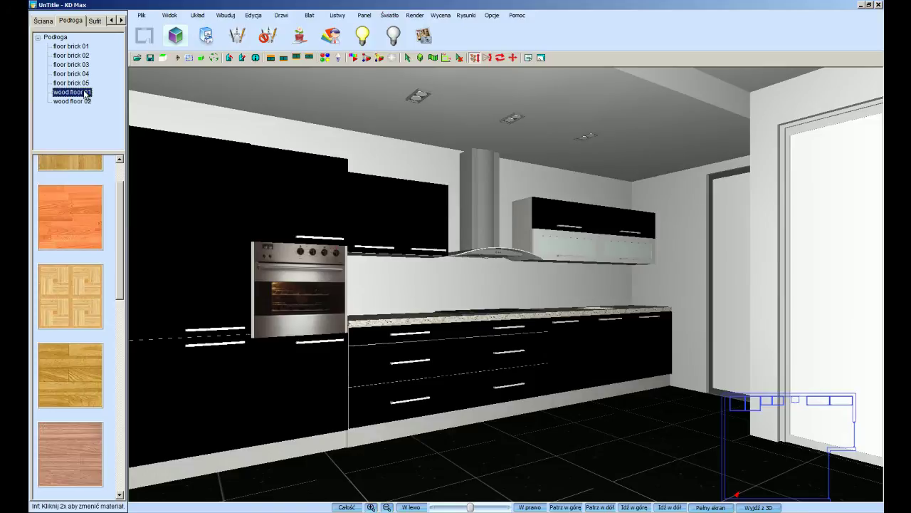
click(84, 47)
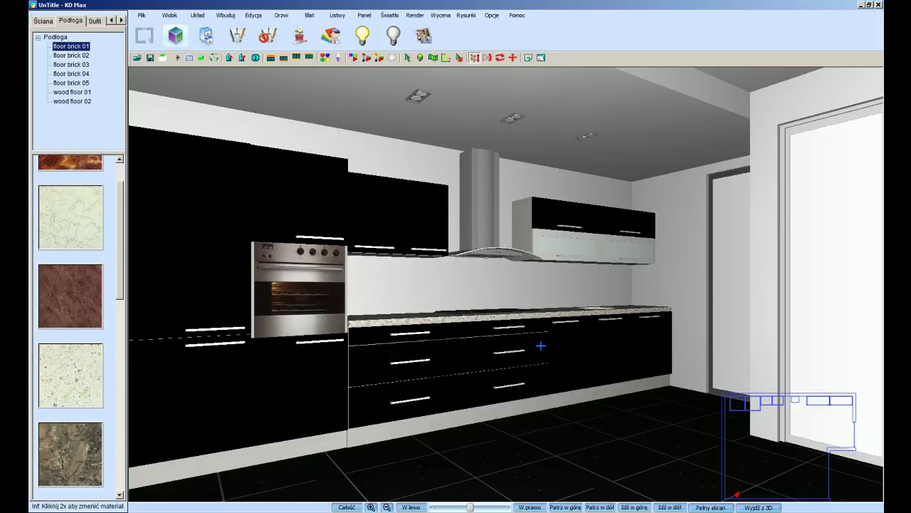
Define a rectangular Panel tylny back panel: 3600 long, 400 wide, 10 thick, 840 up.
click(364, 15)
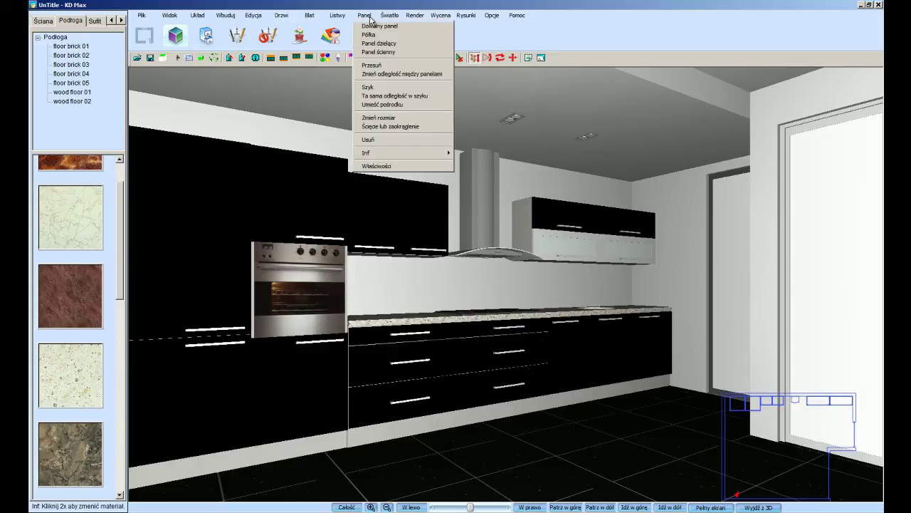
click(404, 29)
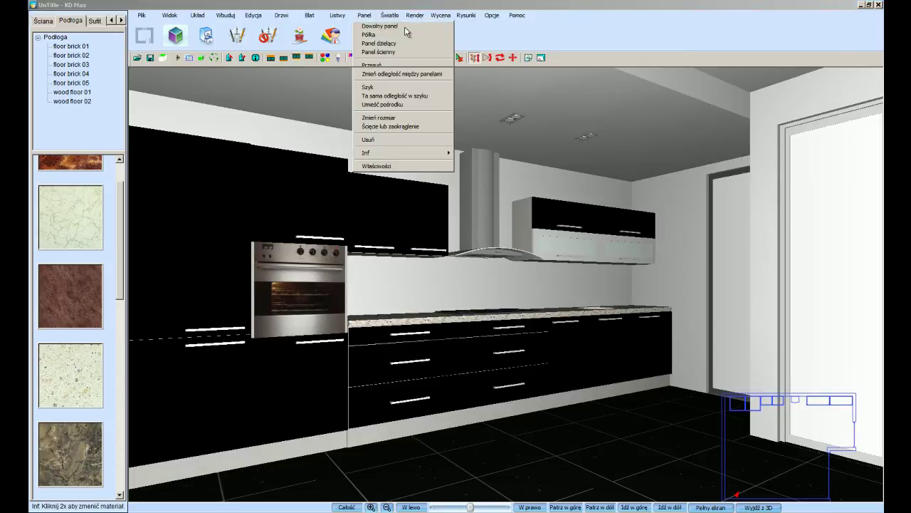
click(420, 191)
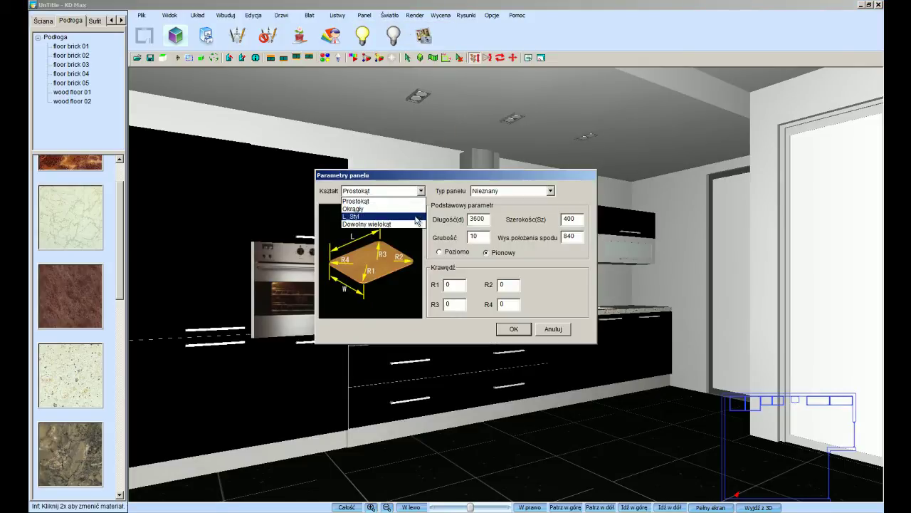
click(516, 196)
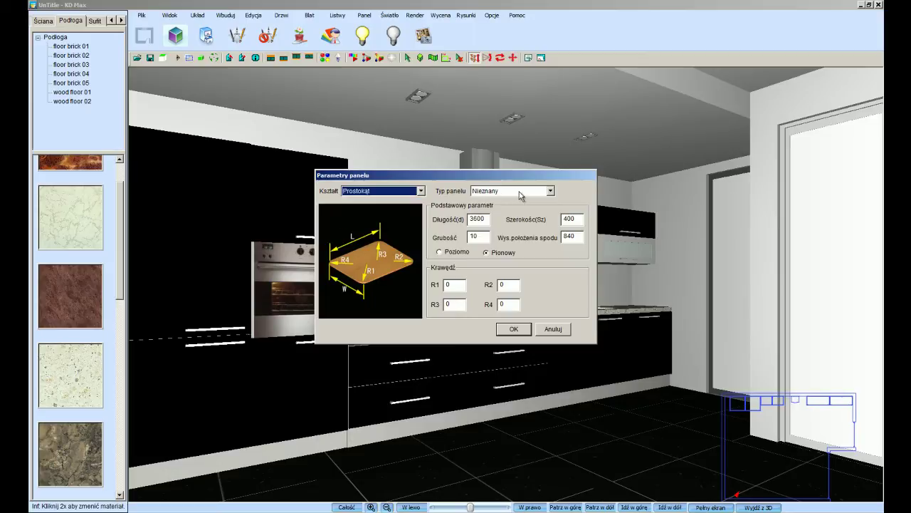
click(548, 192)
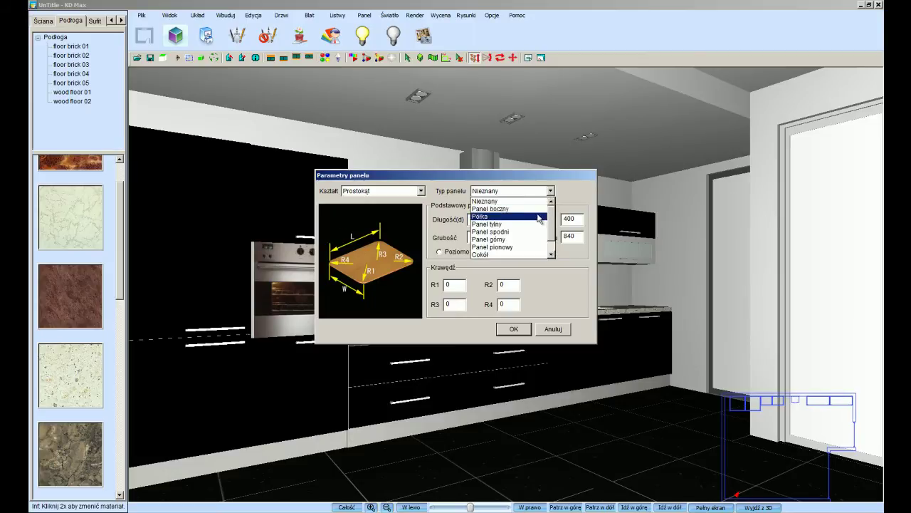
click(537, 227)
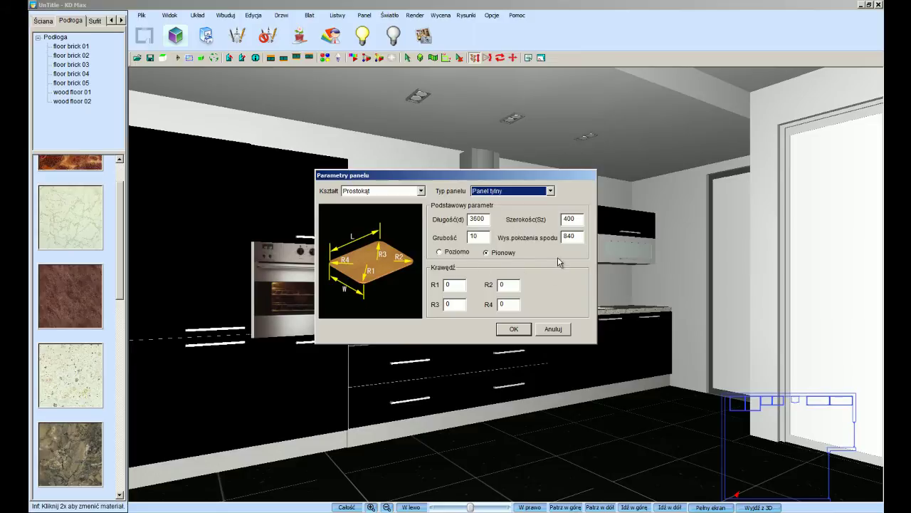
click(527, 327)
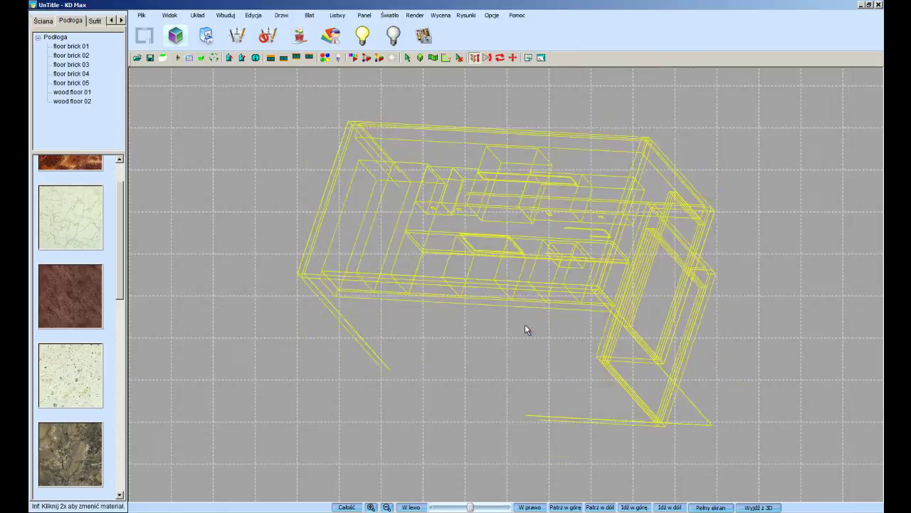
Place the back panel behind the counter and return to the 3D walk-through.
scroll(525, 325, up, 1)
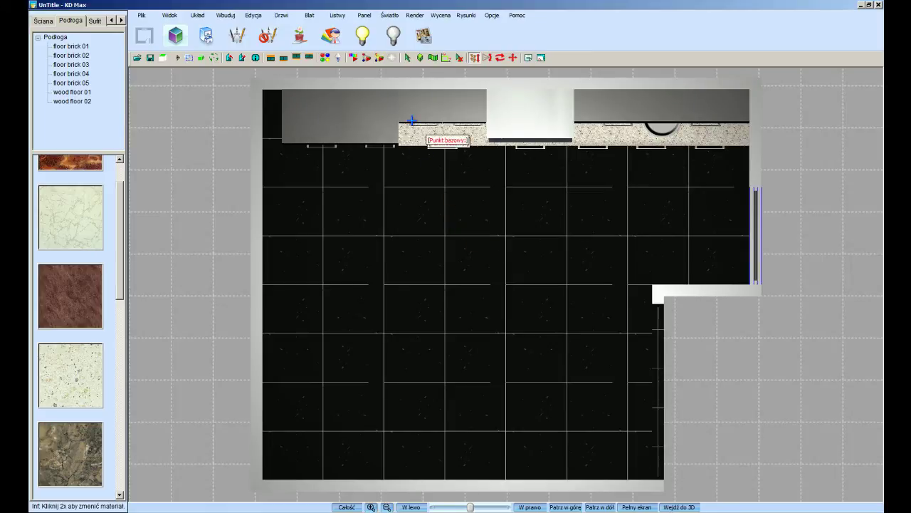
key(Escape)
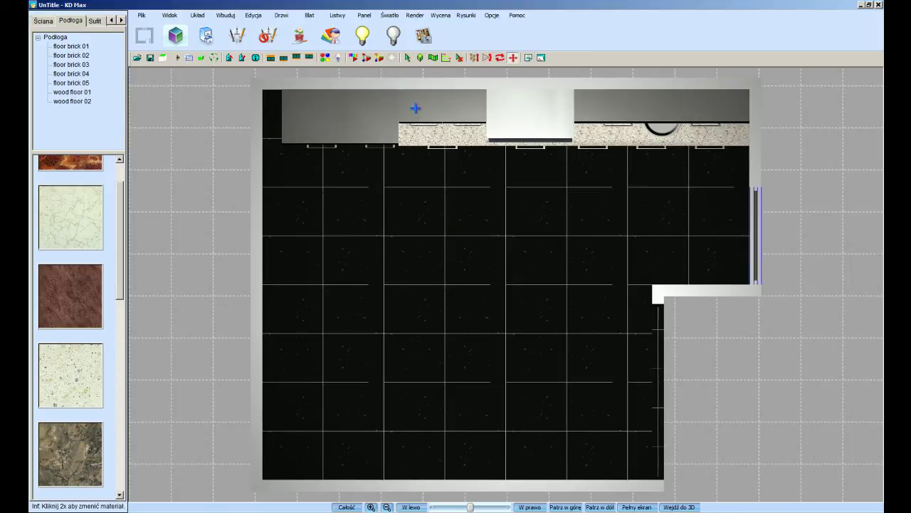
click(677, 507)
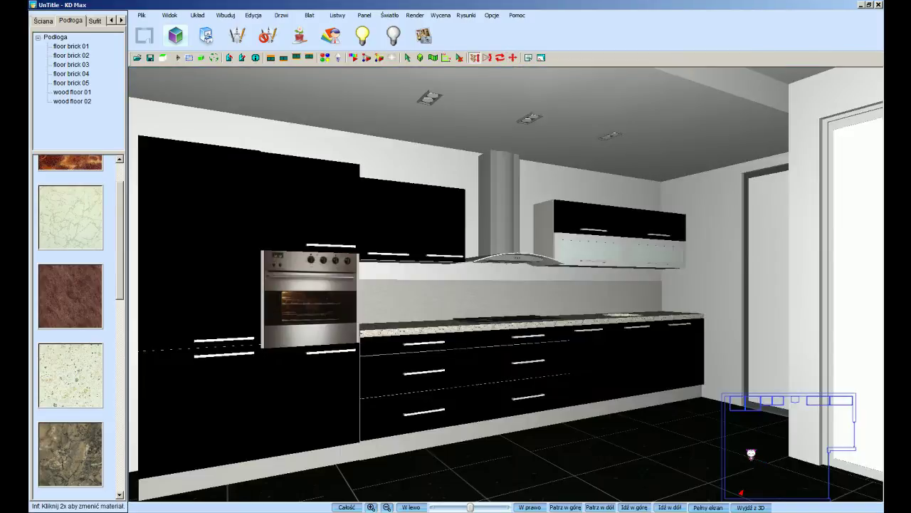
scroll(494, 331, up, 3)
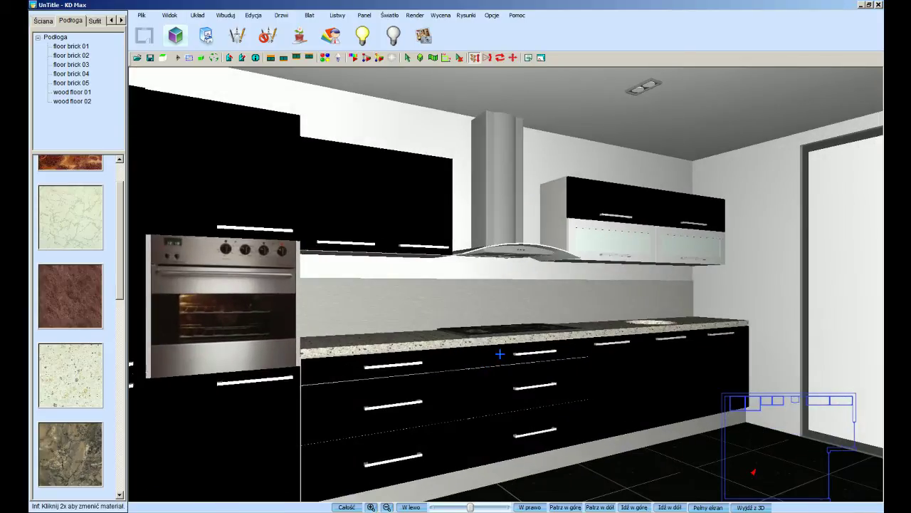
Resize the backsplash panel to 550, keeping its bottom edge fixed (Baza 1 krawędź).
click(493, 304)
right_click(494, 304)
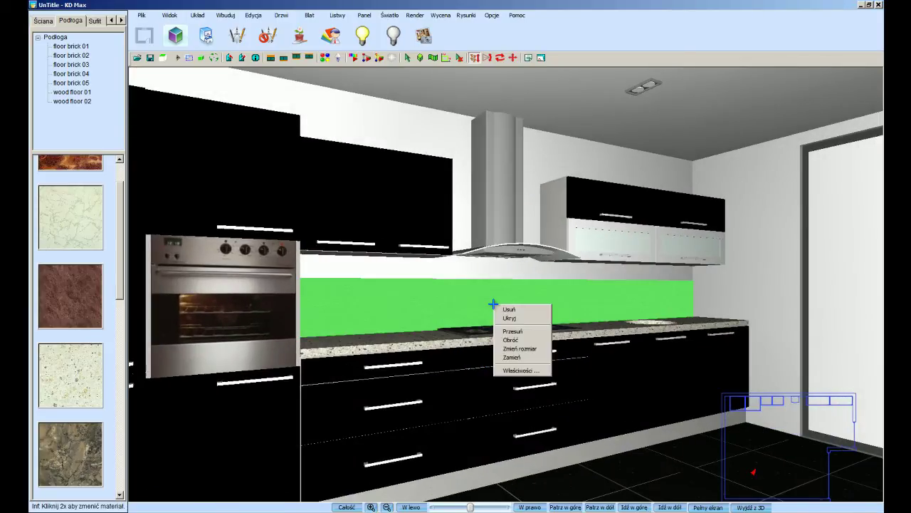
click(541, 349)
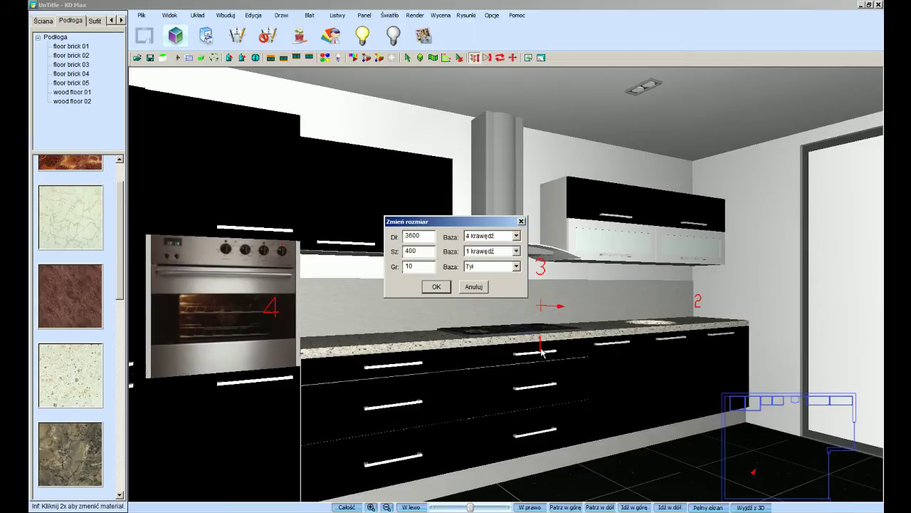
drag(427, 252, 389, 249)
text(550)
click(498, 258)
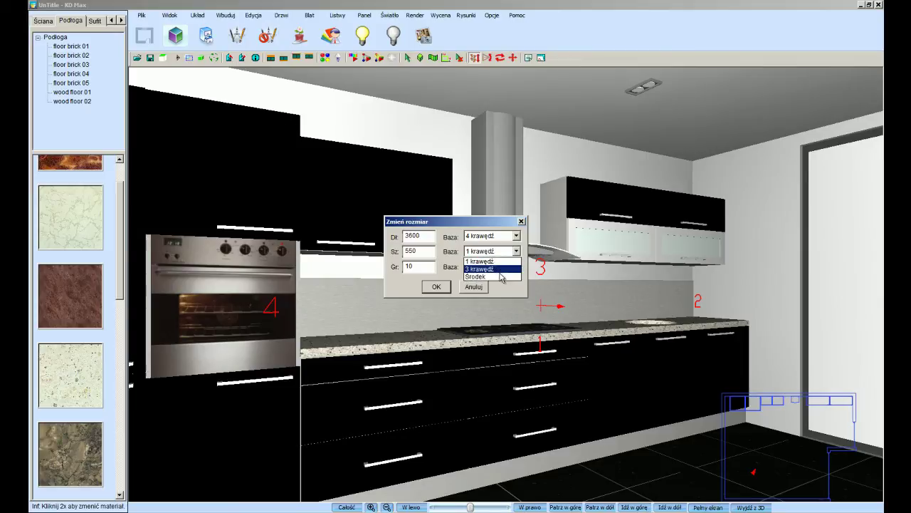
click(500, 262)
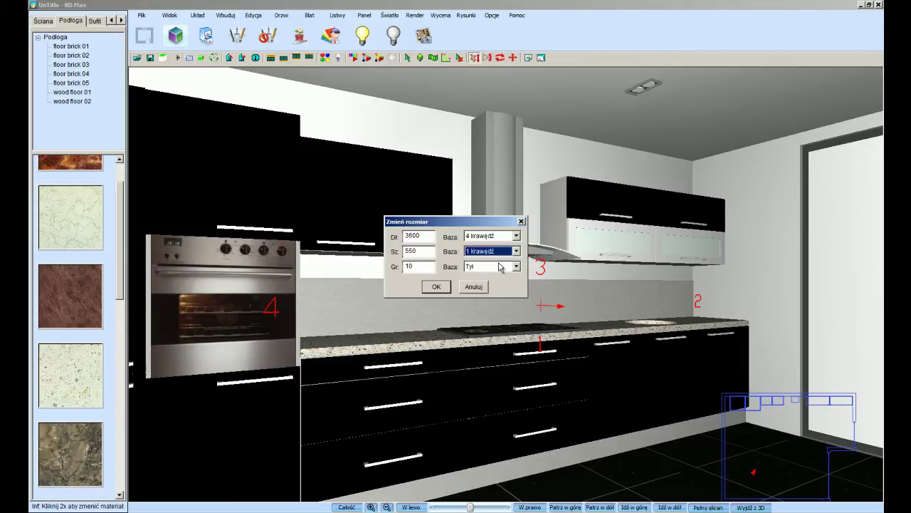
click(437, 287)
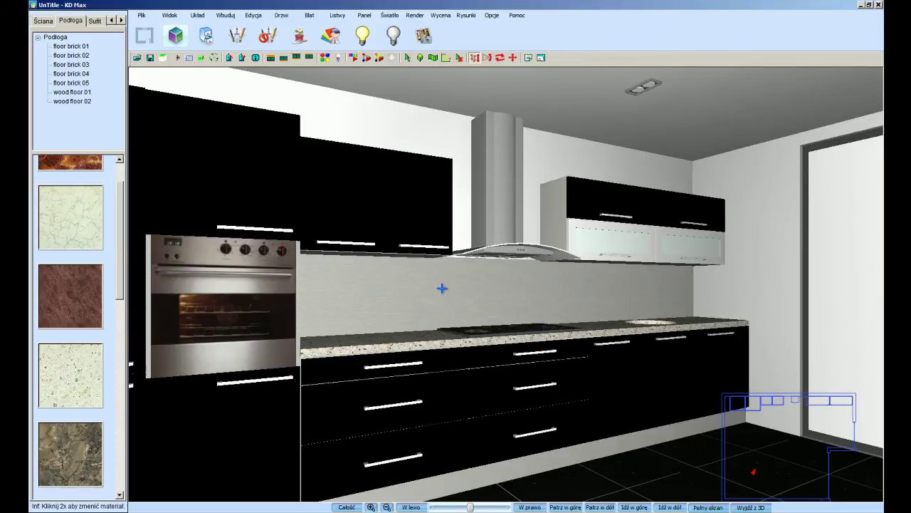
scroll(471, 285, down, 2)
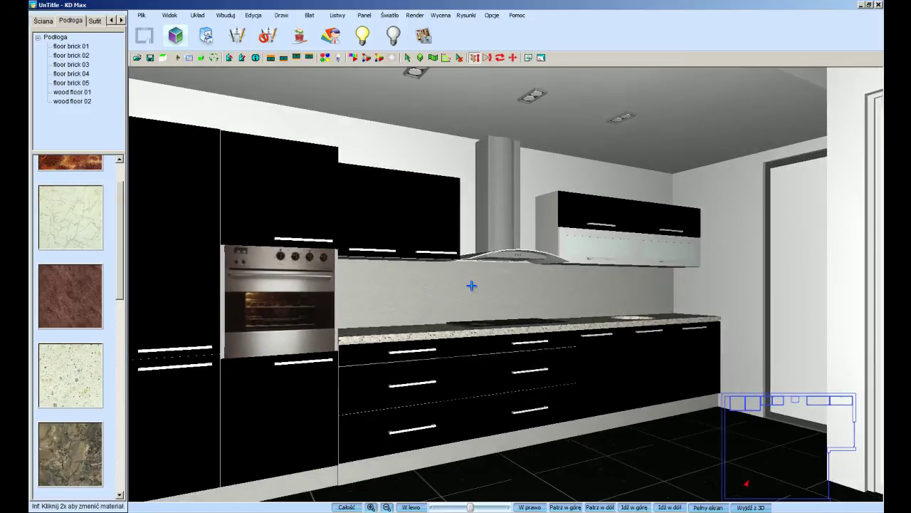
Drag the wzór texture from the przykładowe tekstury folder onto the backsplash, then maximize KD Max.
click(871, 5)
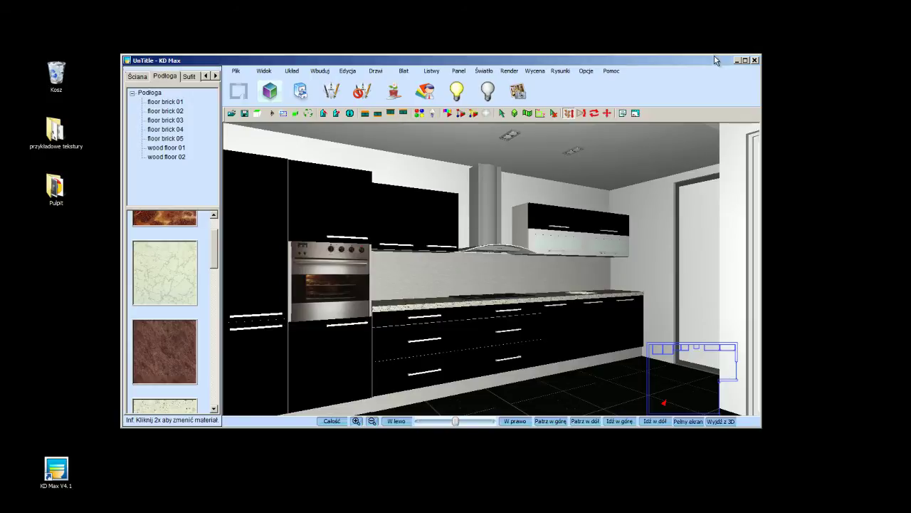
drag(714, 56, 724, 54)
double_click(54, 130)
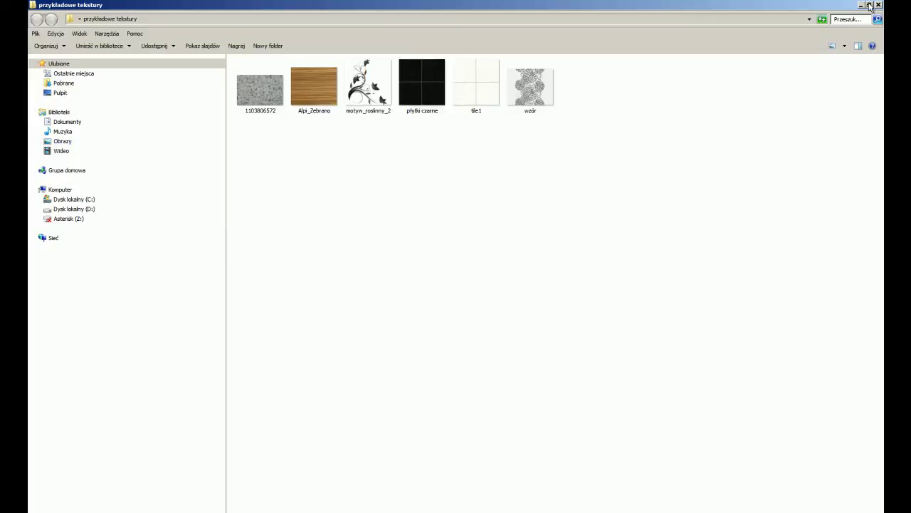
click(869, 5)
drag(542, 44, 173, 42)
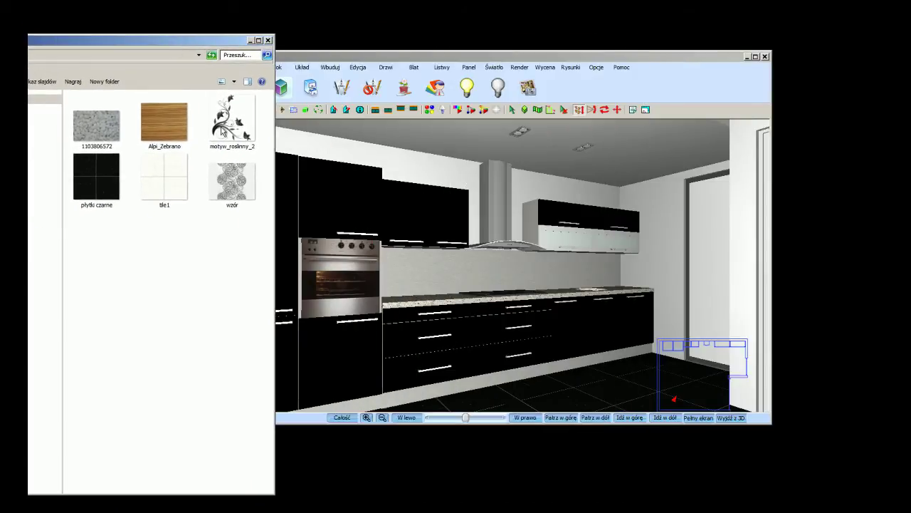
click(235, 189)
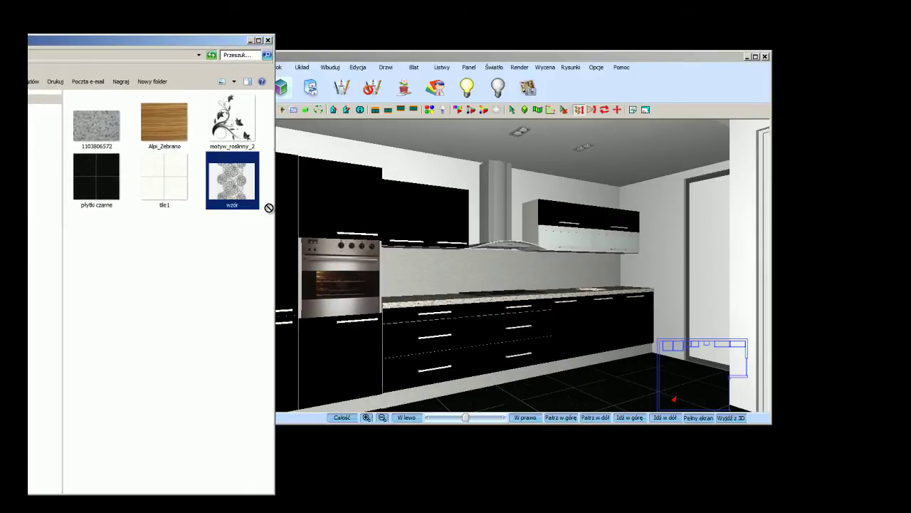
click(466, 284)
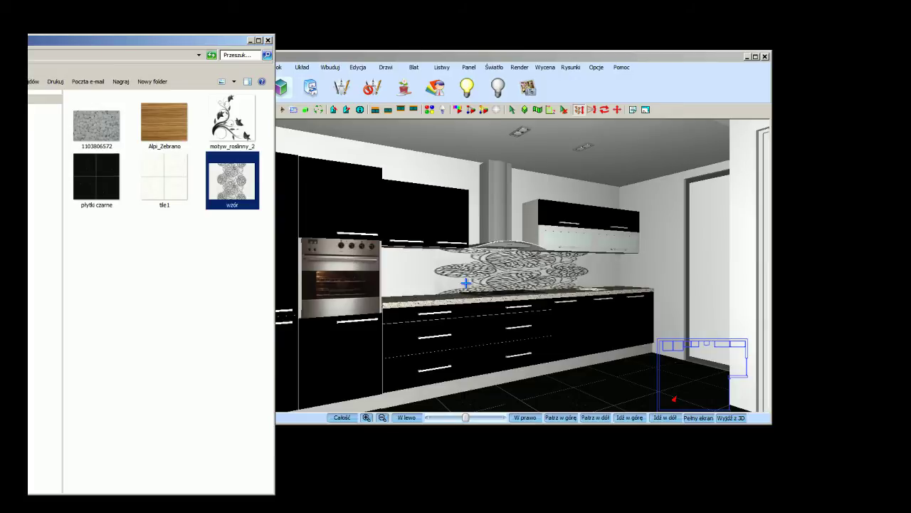
click(755, 57)
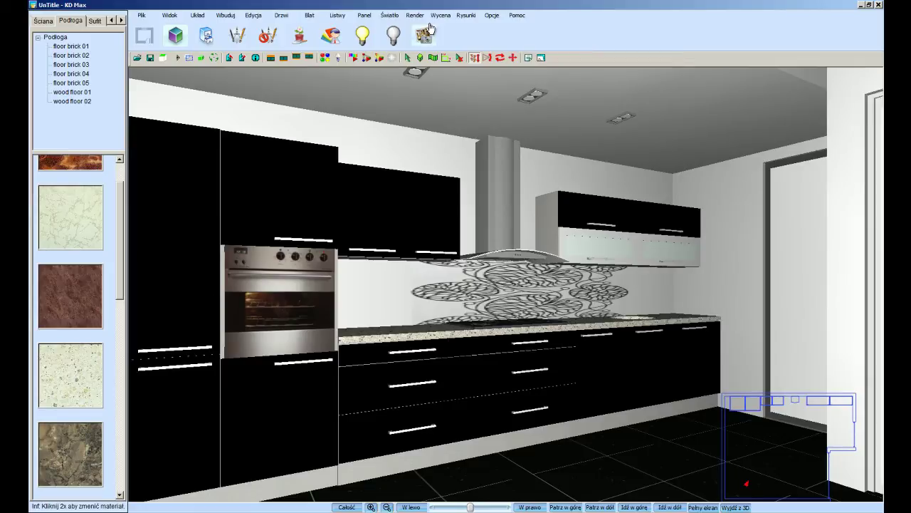
Fit the backsplash texture with 90° orientation and a 1 x 3 repeat in Dopasuj teksturę.
click(419, 16)
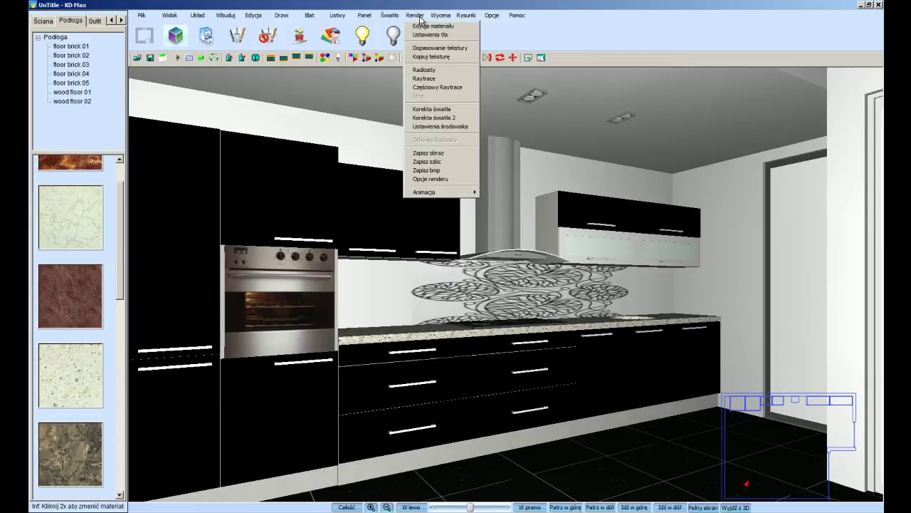
click(453, 50)
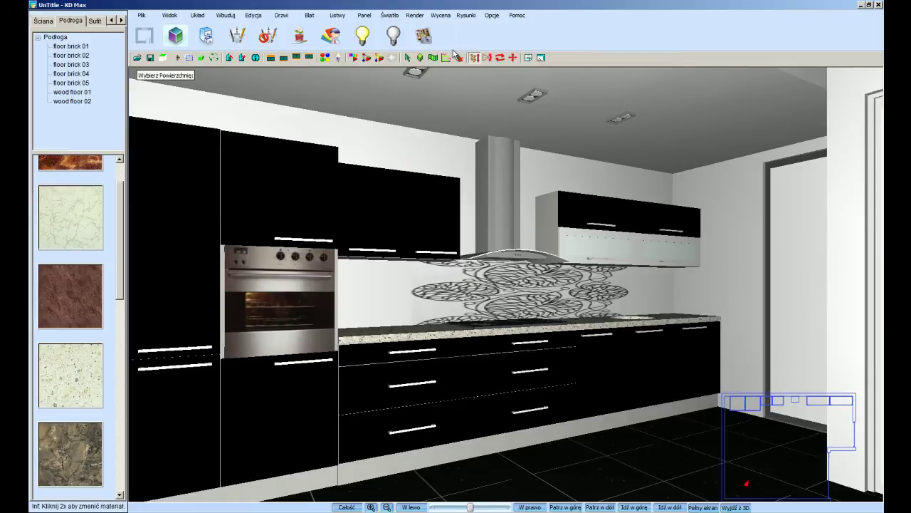
click(471, 292)
drag(464, 183, 688, 144)
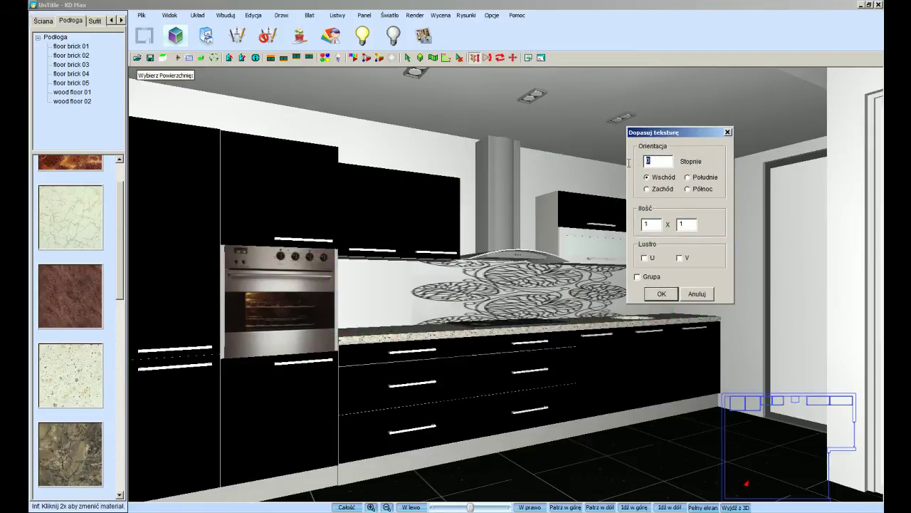
text(3)
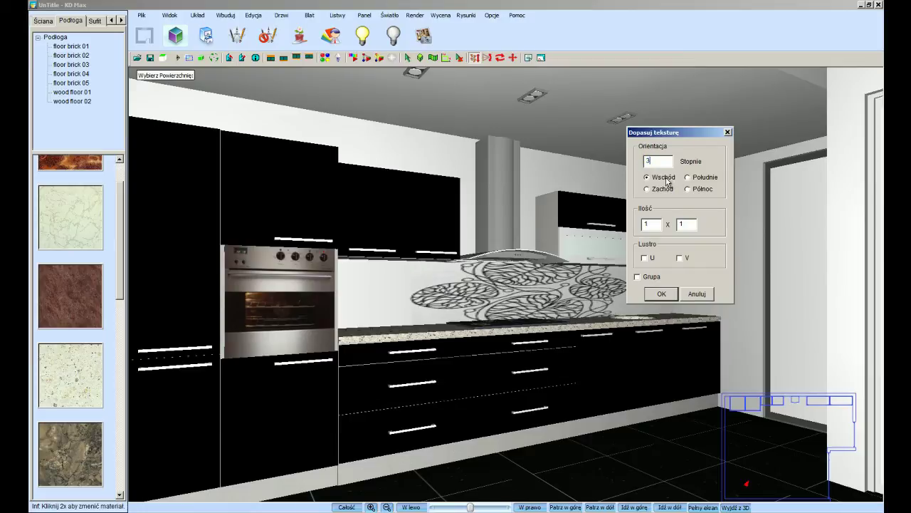
text(0)
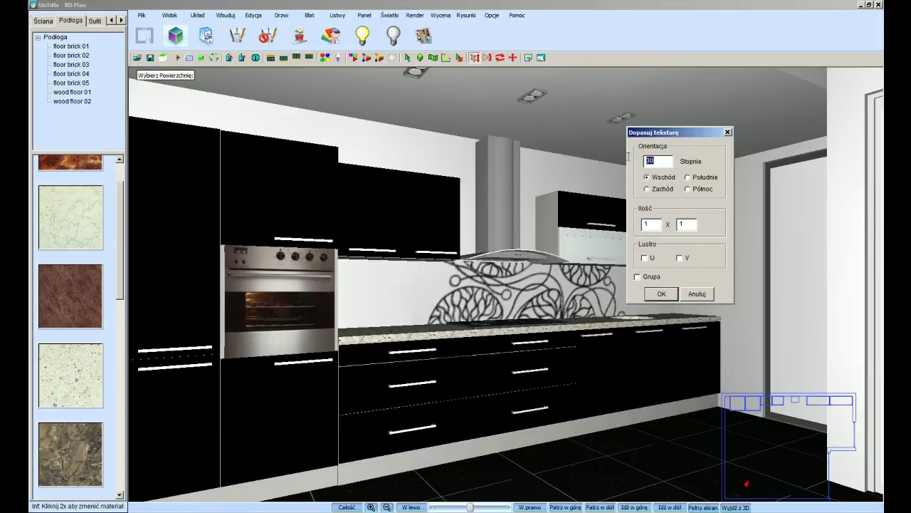
text(9)
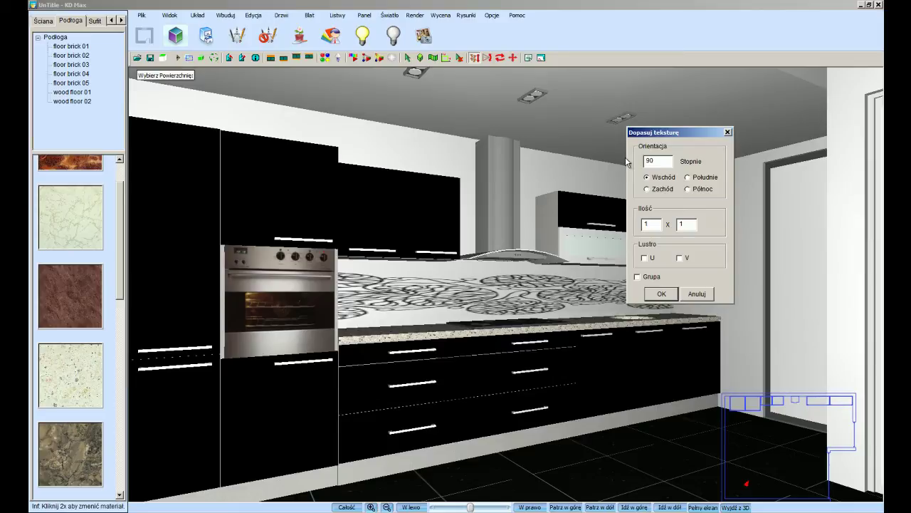
text(2)
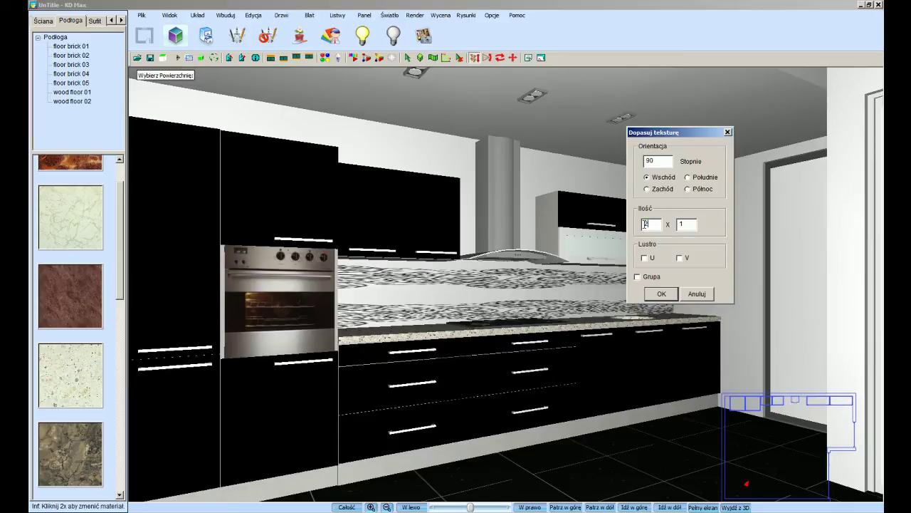
text(1)
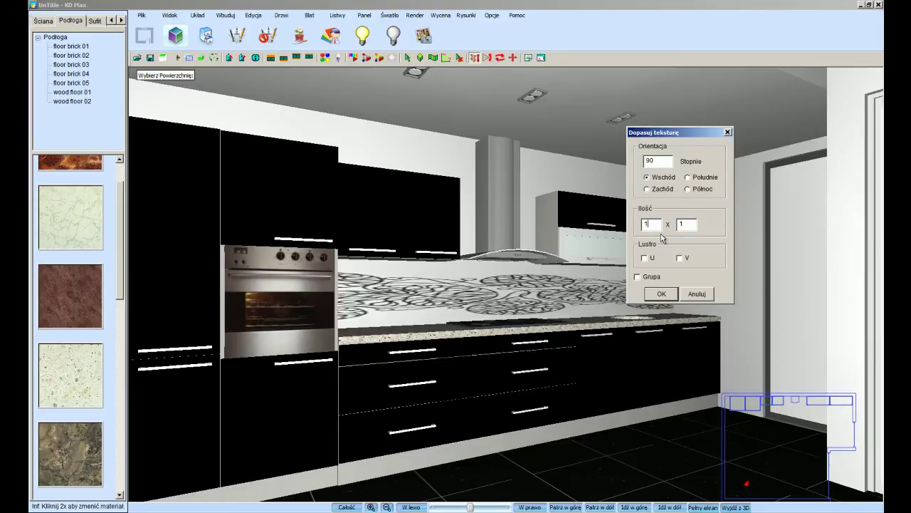
text(2)
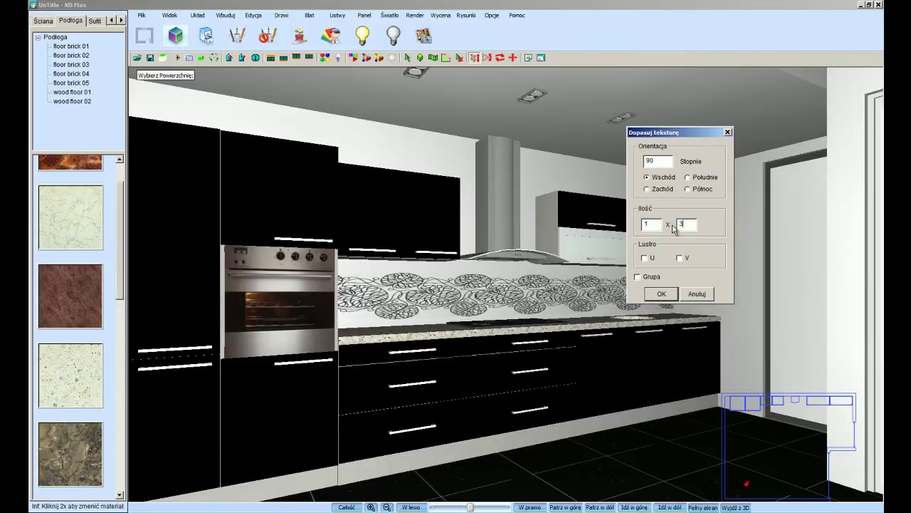
click(661, 294)
mouse_move(595, 306)
mouse_down()
mouse_move(675, 299)
mouse_move(577, 277)
mouse_up()
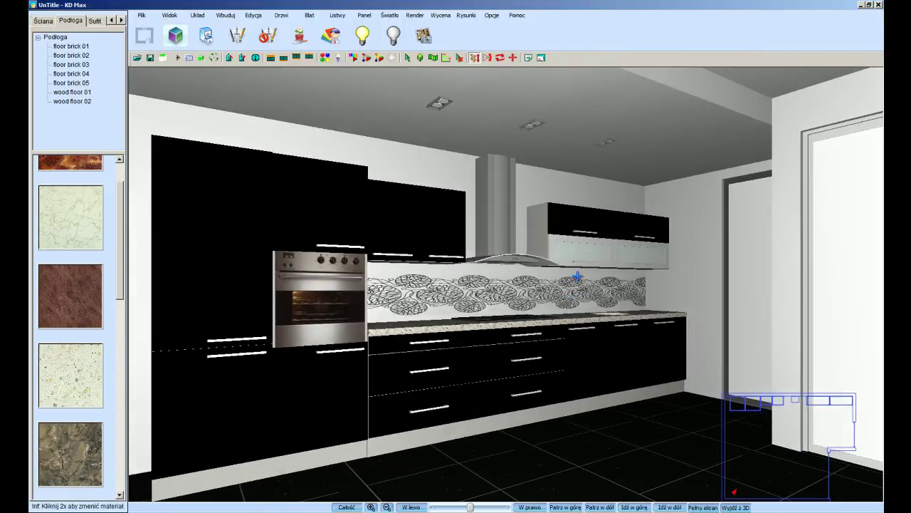
Run the radiosity calculation with the default Parametry Renderingu, stopping once the room looks lit.
drag(577, 277, 574, 277)
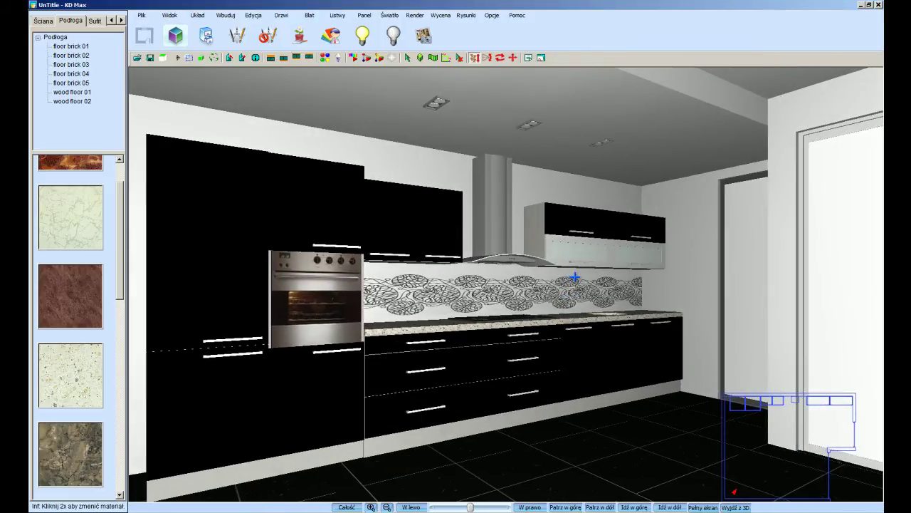
click(353, 58)
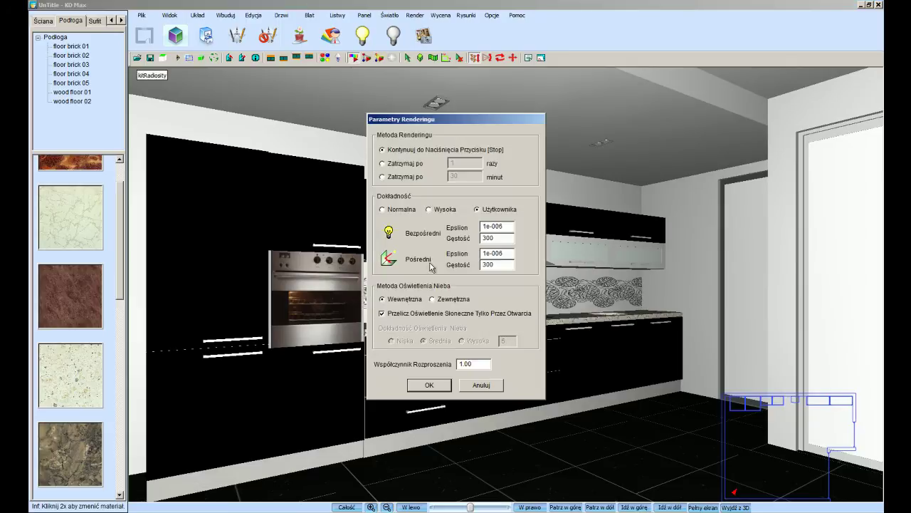
click(436, 388)
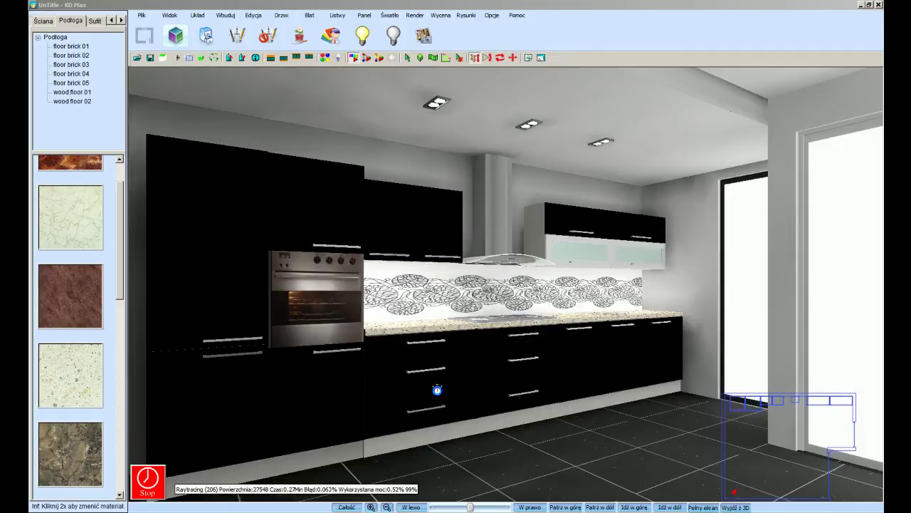
click(158, 478)
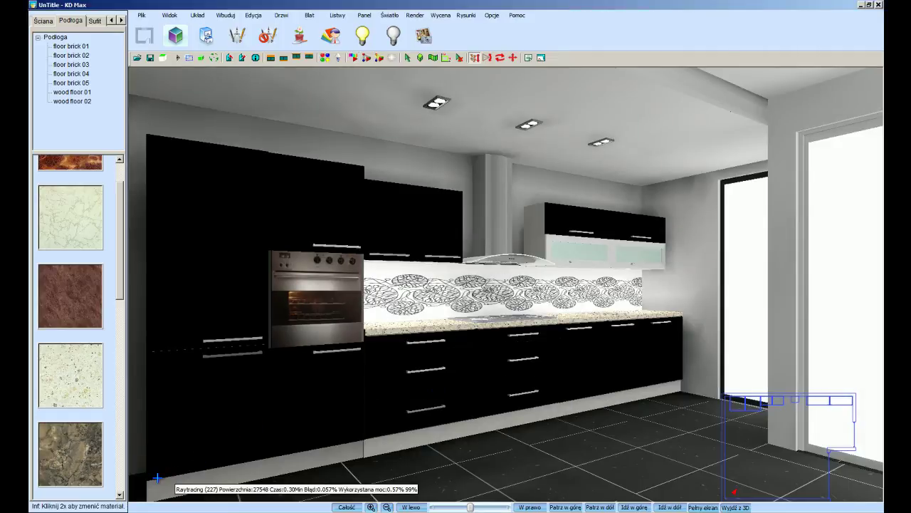
Render a raytraced image with the default Opcje settings, then go back to the live 3D view.
click(366, 57)
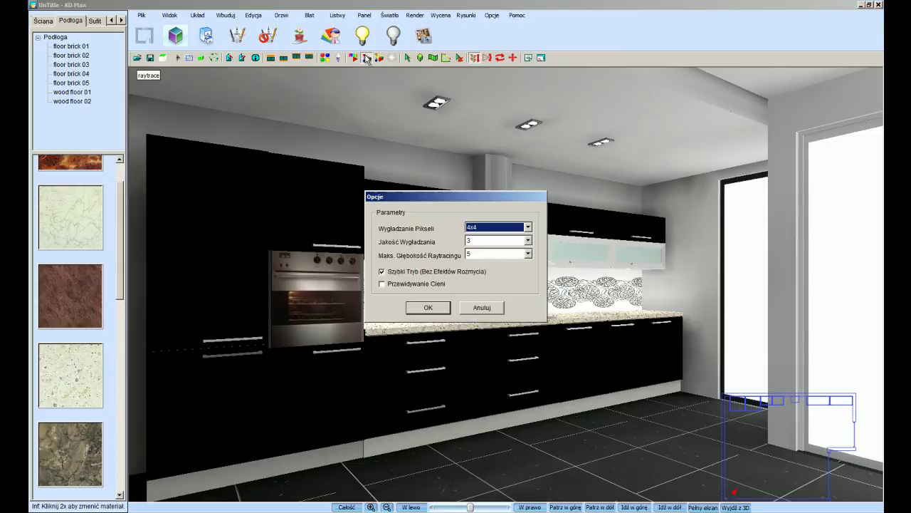
click(426, 307)
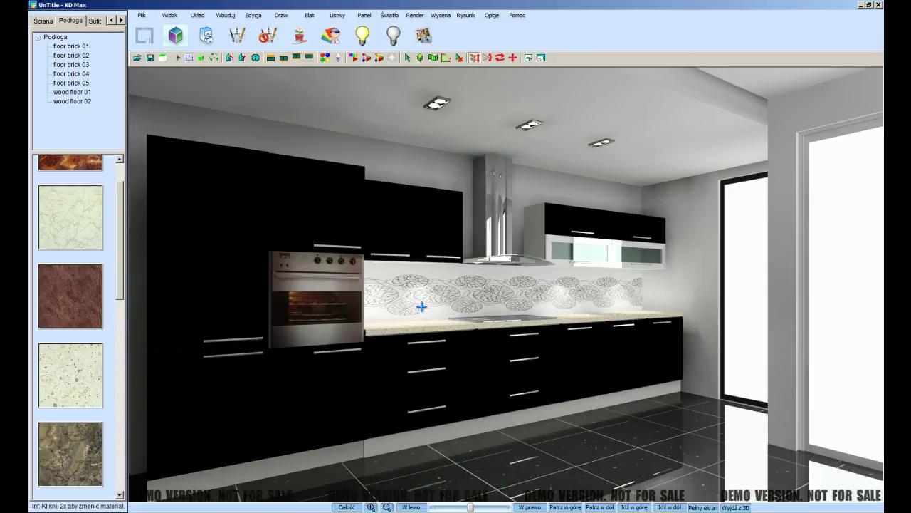
click(422, 306)
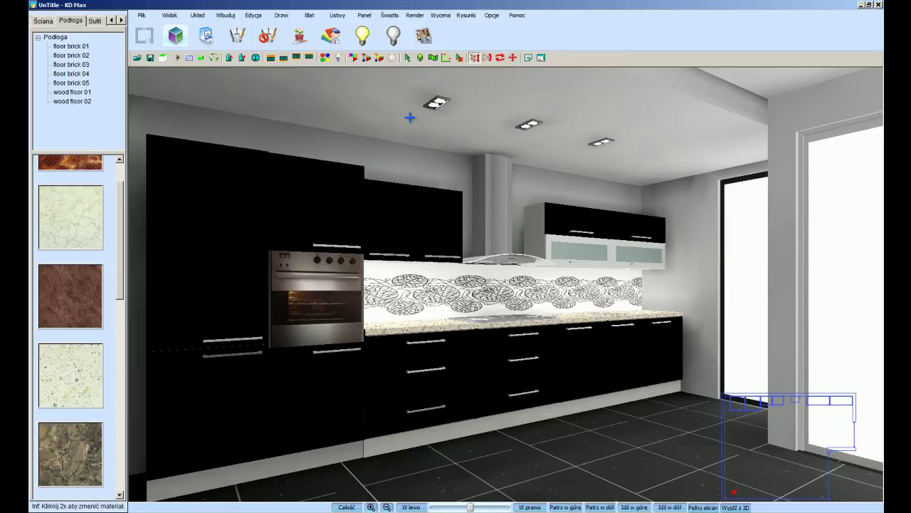
Give the Front material a 0.06 Odbicie reflection, apply it, and open the raytrace options.
click(326, 59)
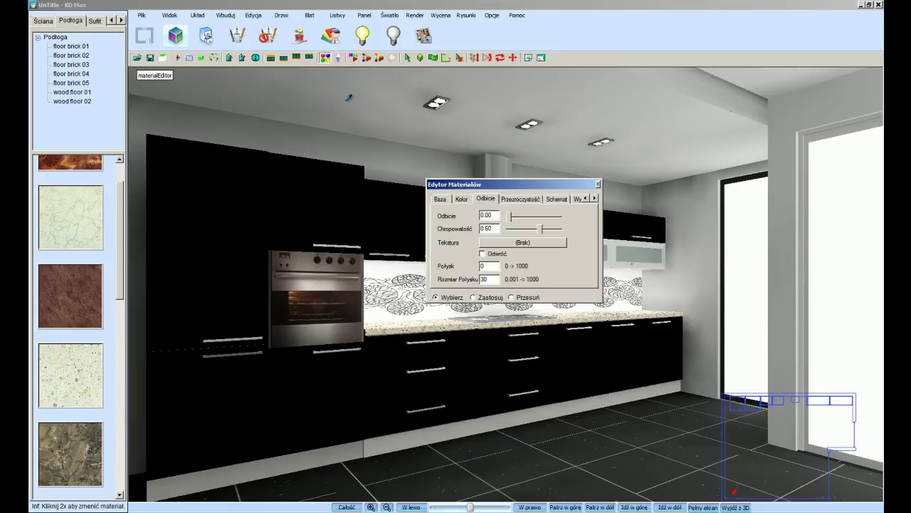
click(440, 199)
click(463, 202)
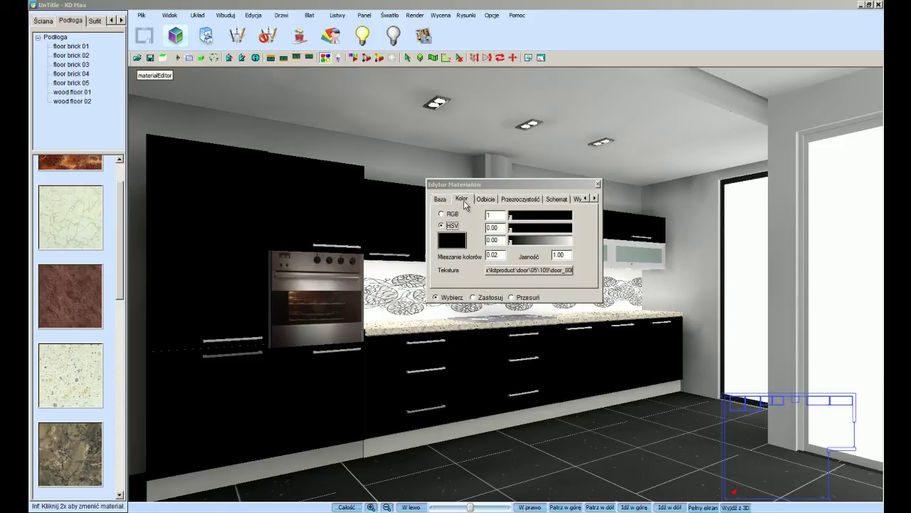
click(485, 200)
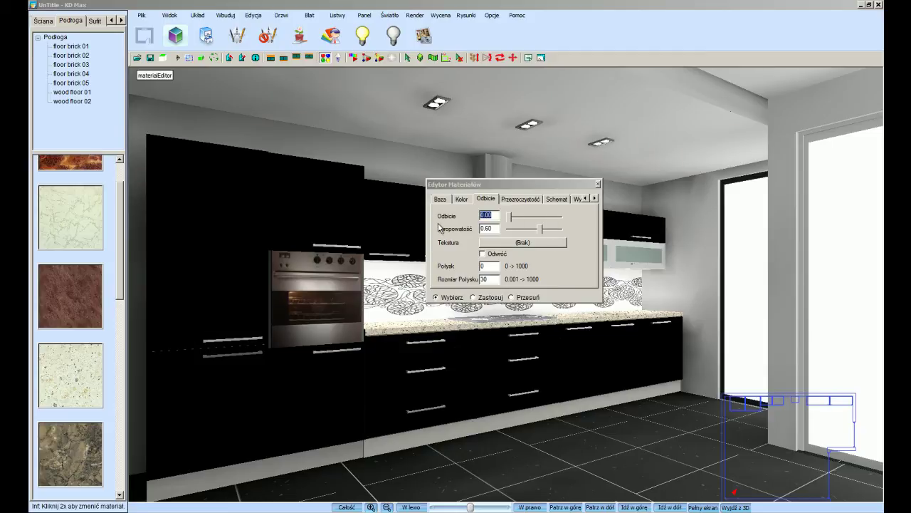
click(509, 220)
drag(509, 220, 514, 220)
click(488, 303)
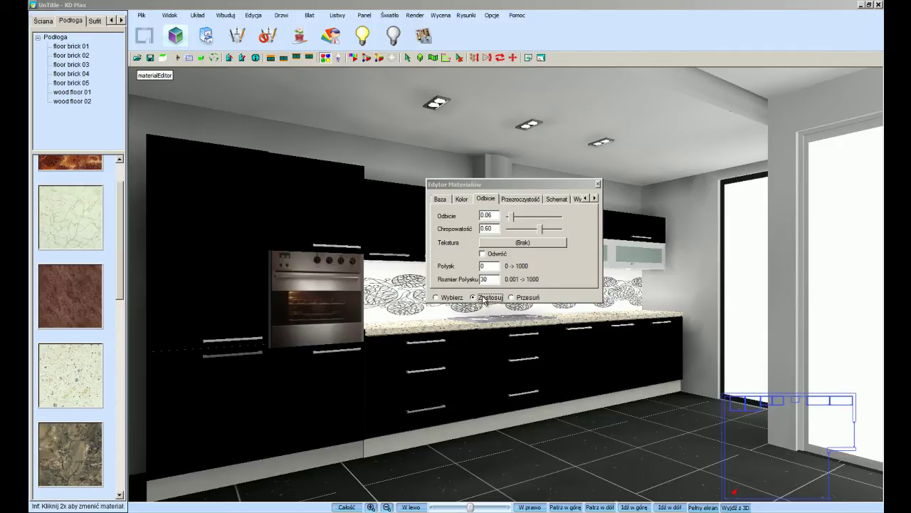
click(393, 223)
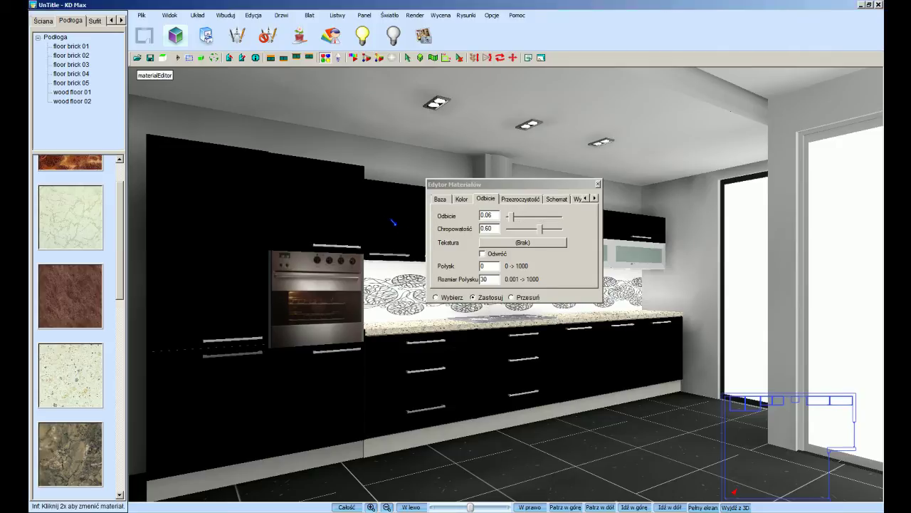
click(598, 184)
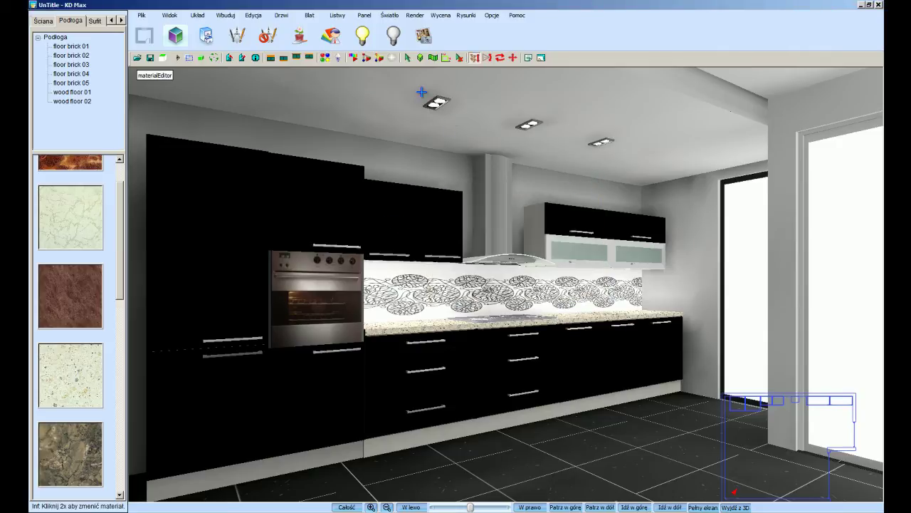
click(366, 58)
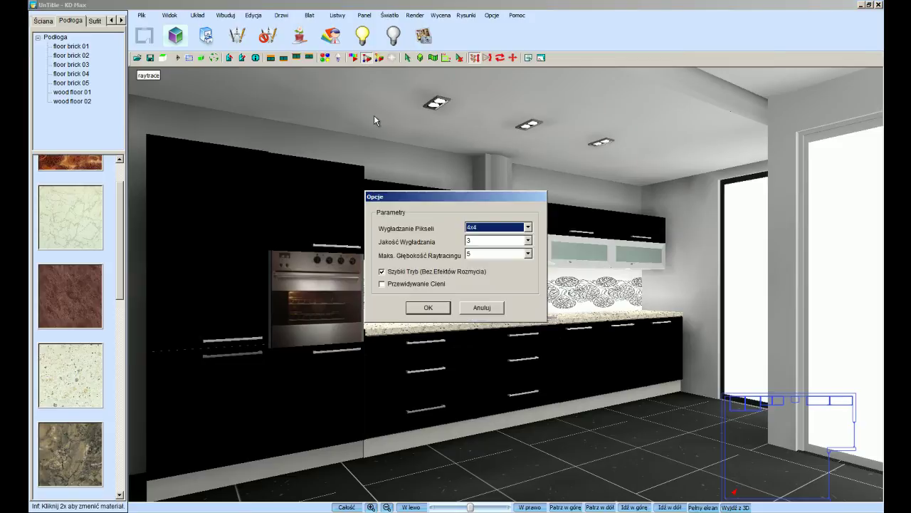
Accept the raytrace options and let the render finish with glossy black fronts and floor.
click(425, 310)
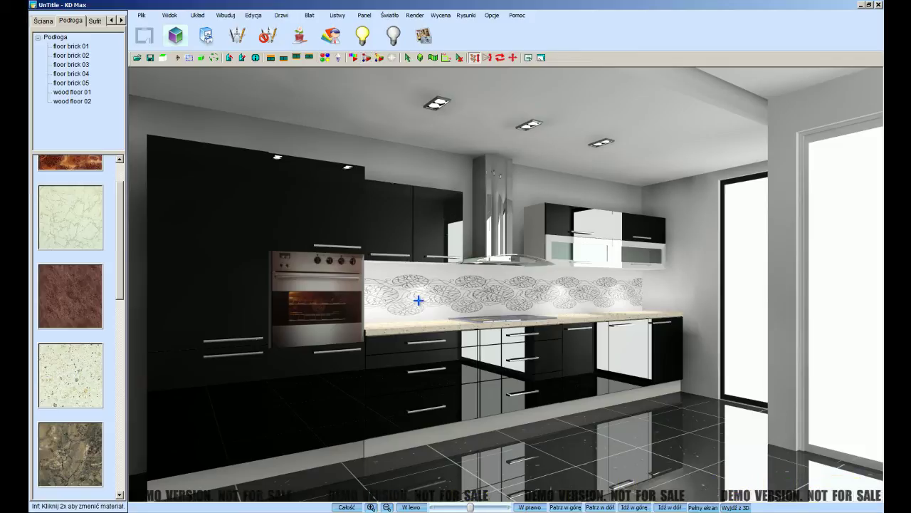
Region-raytrace the kitchen with fast mode off and 2x2 pixel smoothing, framing the area by two corners.
click(378, 58)
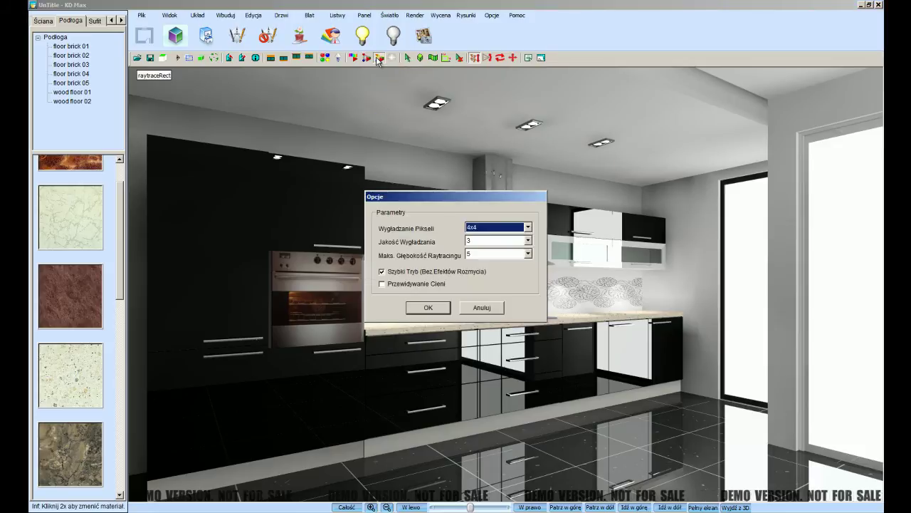
click(383, 271)
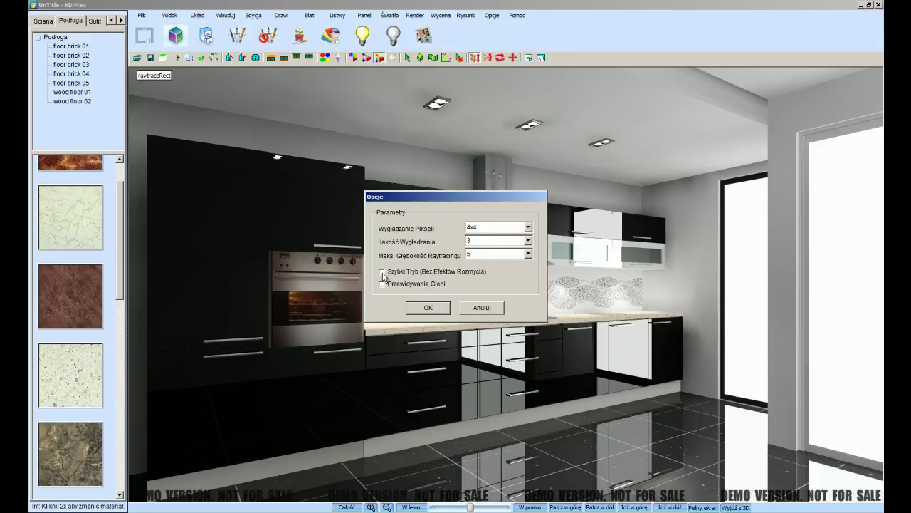
click(487, 227)
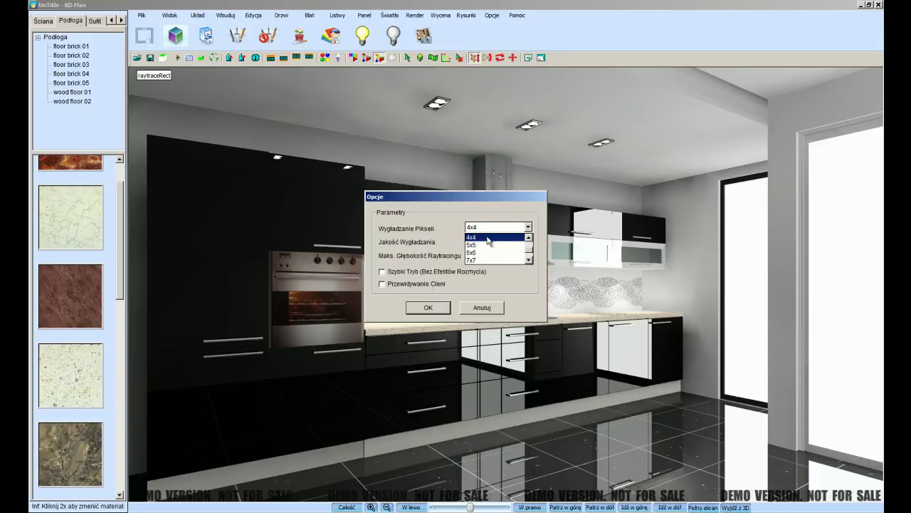
click(490, 246)
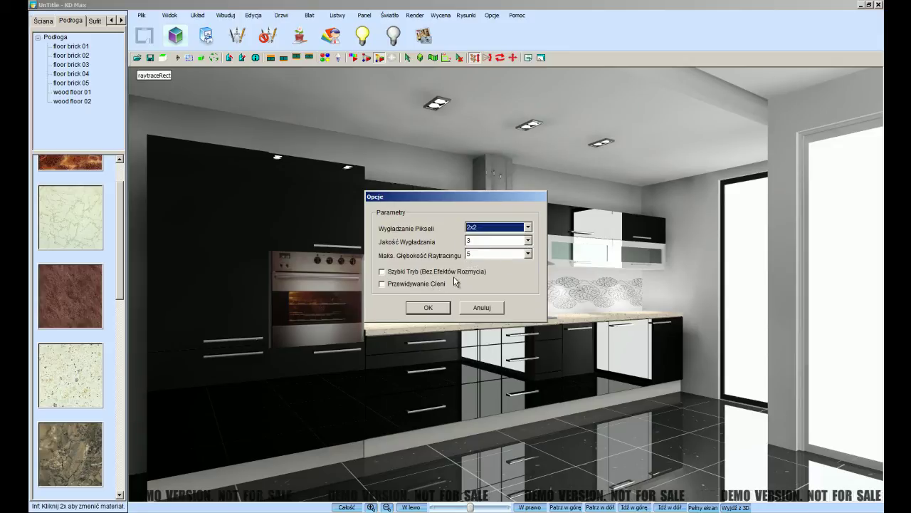
click(430, 309)
click(383, 147)
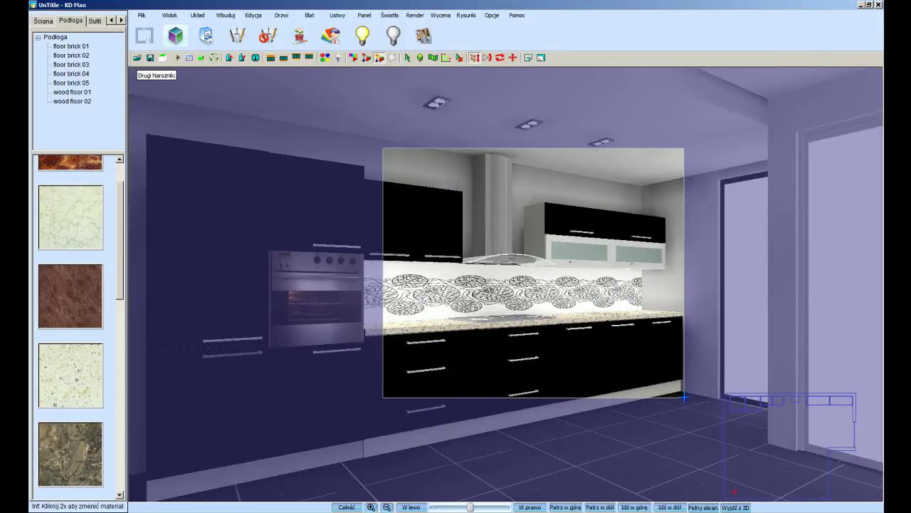
click(681, 409)
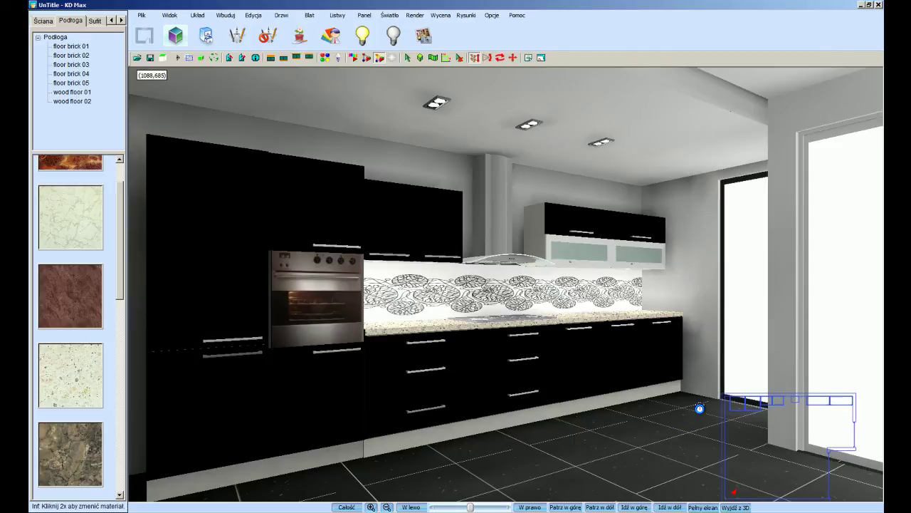